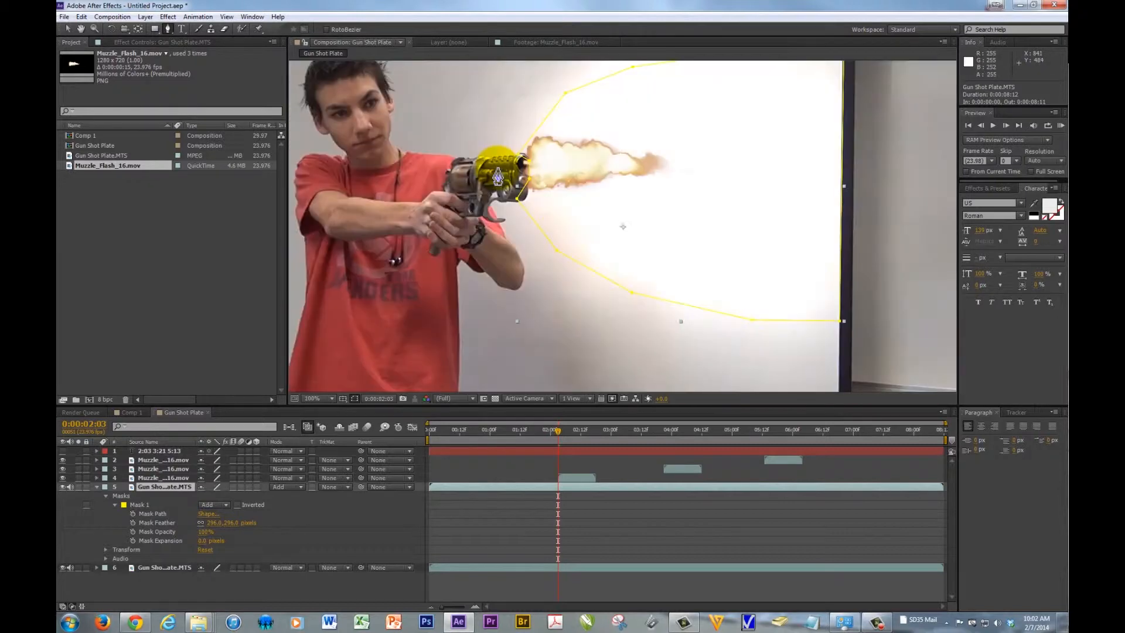
- Draw a closed mask with the Pen tool around the gun-facing side of the face, from forehead to chin
drag(406, 111, 620, 213)
scroll(459, 164, up, 1)
click(525, 142)
click(498, 153)
click(508, 182)
click(522, 225)
click(532, 254)
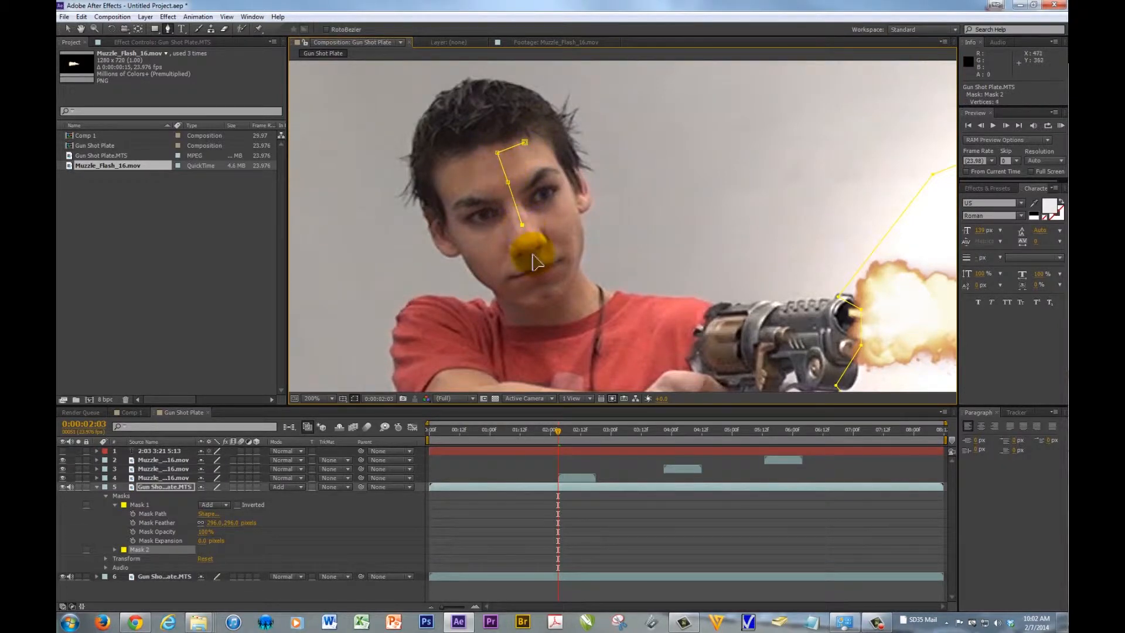
click(550, 302)
click(566, 279)
click(575, 248)
click(570, 221)
click(564, 194)
click(554, 167)
click(544, 149)
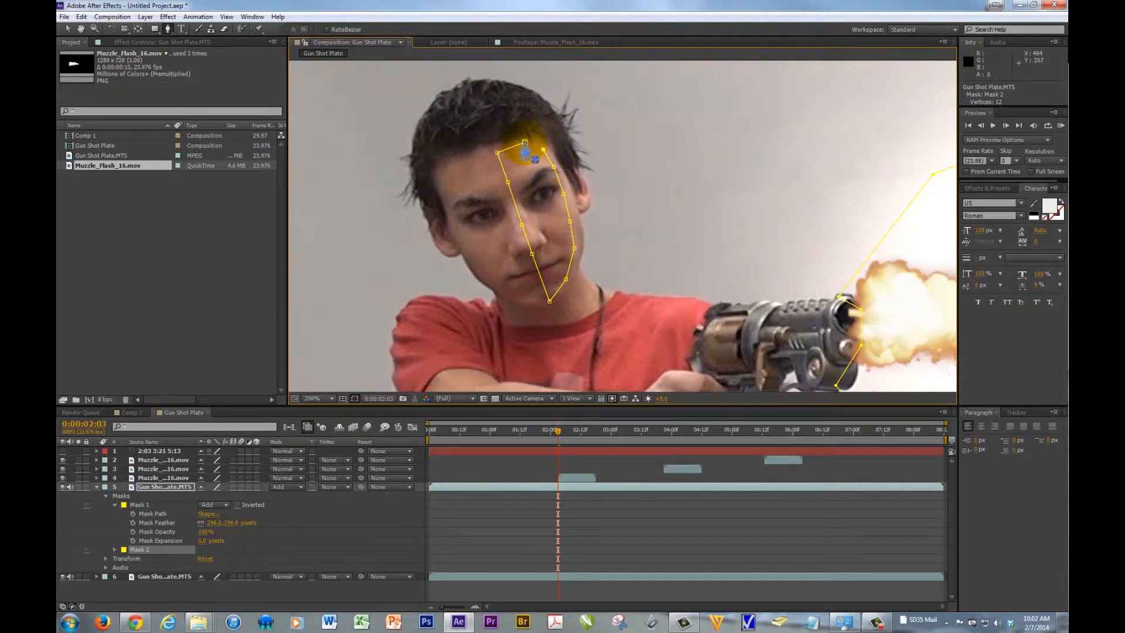
click(525, 142)
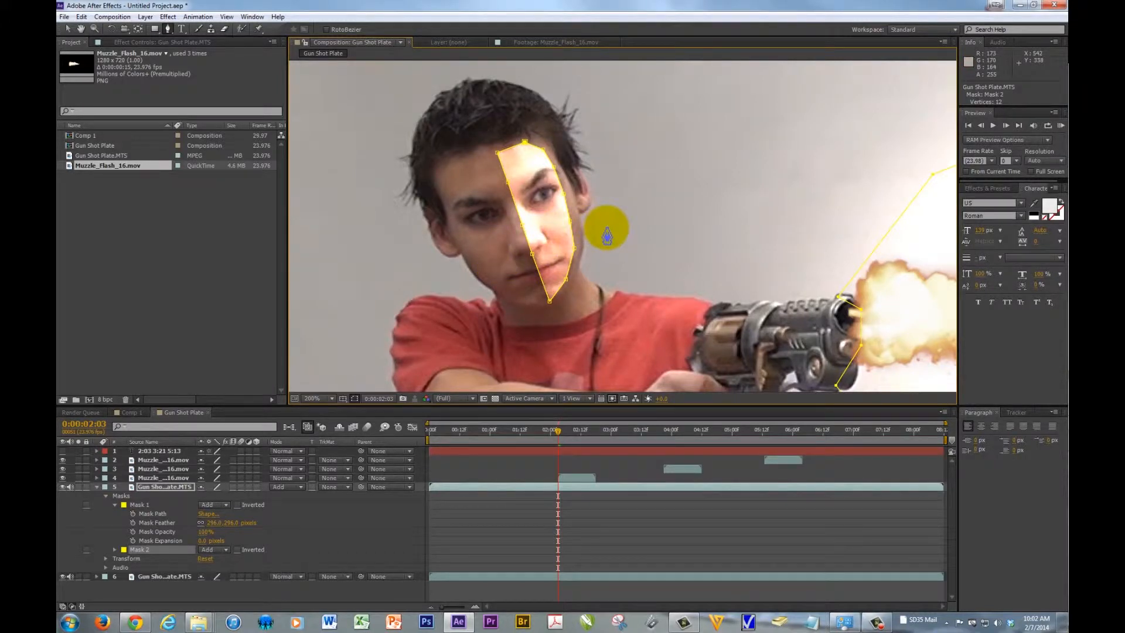
- Feather the face mask by 33 pixels and pull its points along the cheek and jaw slightly inward
click(114, 550)
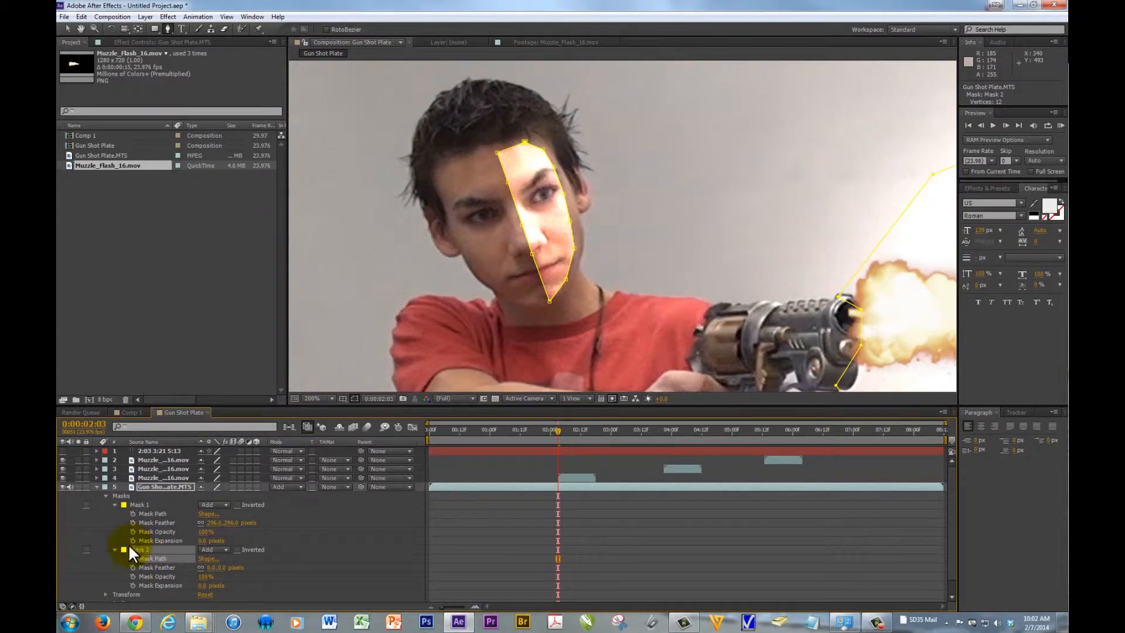
drag(218, 569, 233, 568)
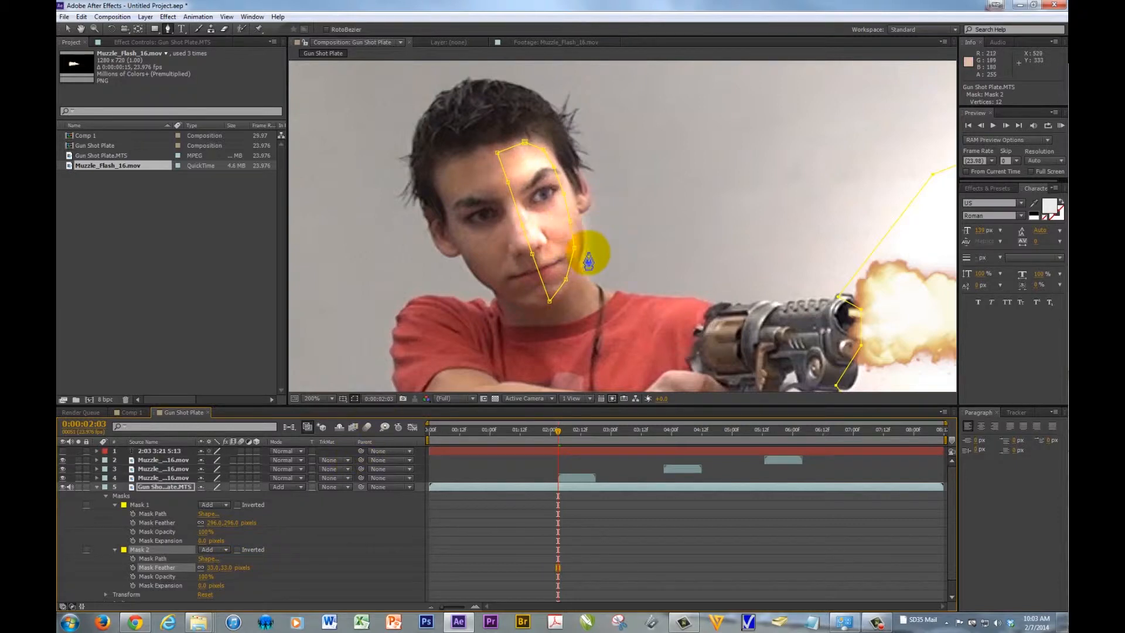
drag(574, 255, 565, 221)
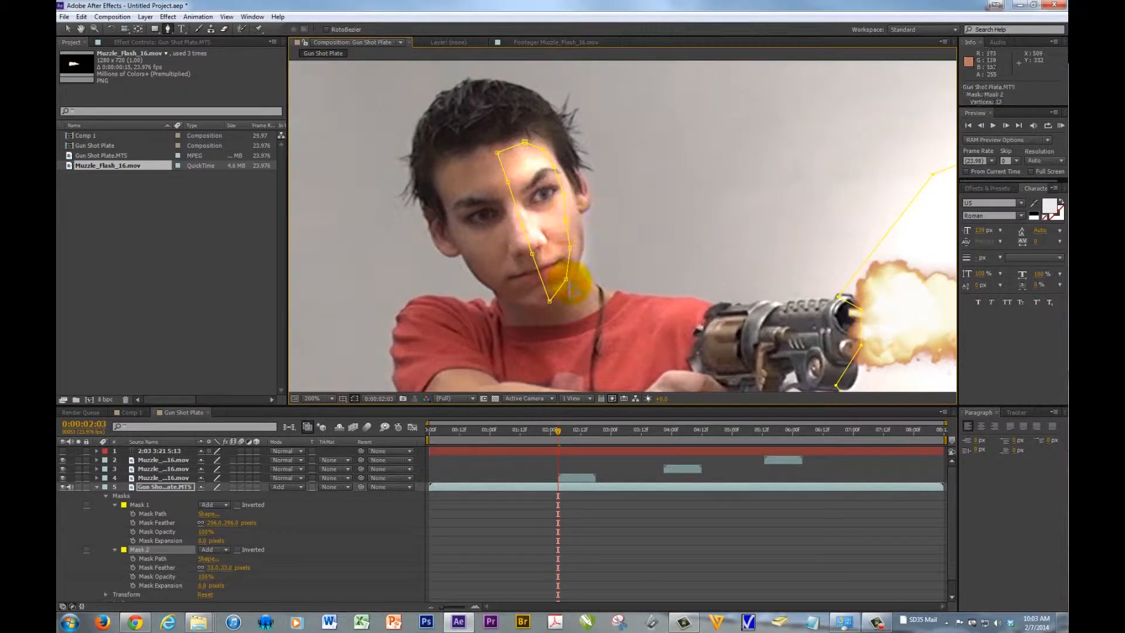
mouse_move(567, 279)
mouse_down()
mouse_move(550, 302)
mouse_move(564, 284)
mouse_up()
click(563, 280)
- Draw a closed mask over the lit upper part of the front forearm, from the elbow to the wrist
key(space)
drag(663, 284, 671, 75)
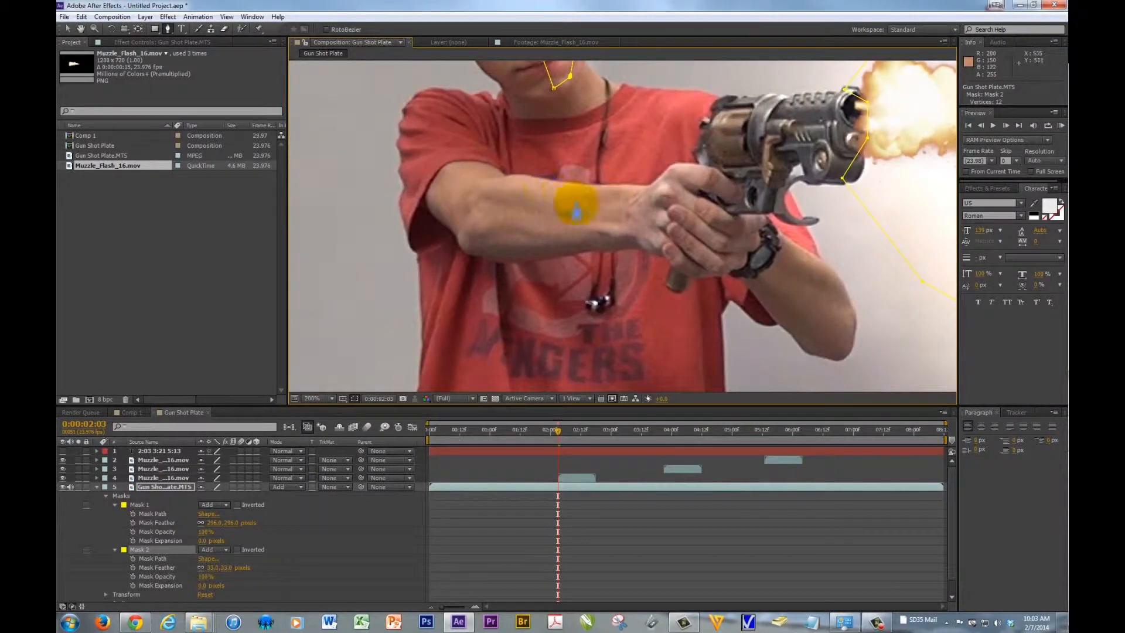
click(518, 183)
click(488, 200)
click(479, 234)
click(528, 233)
click(606, 225)
click(631, 194)
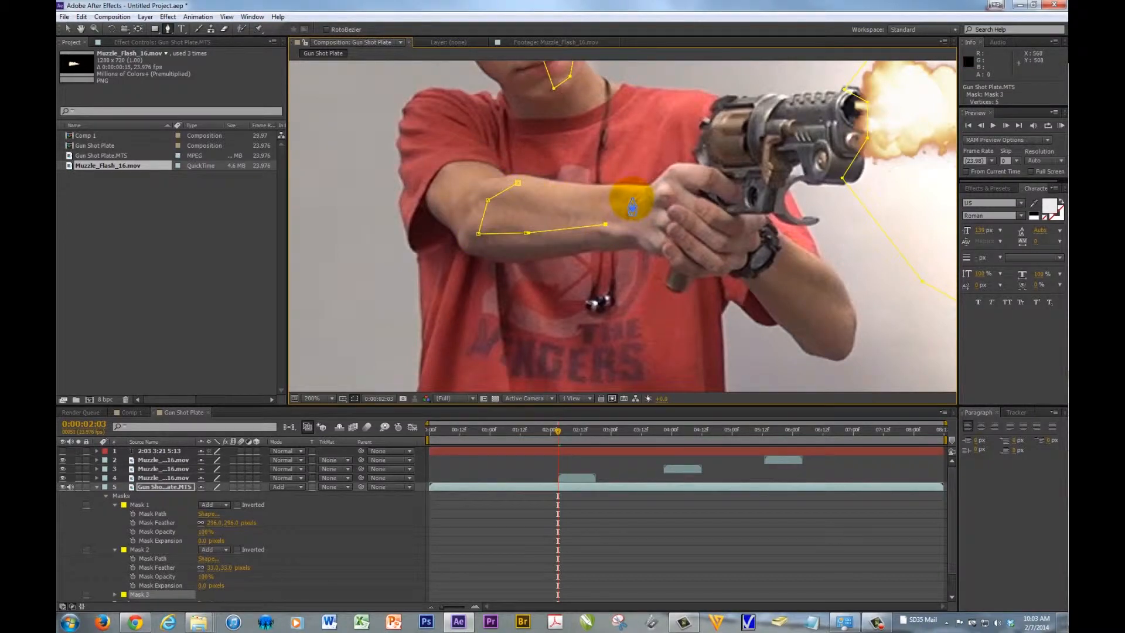
click(572, 194)
click(518, 183)
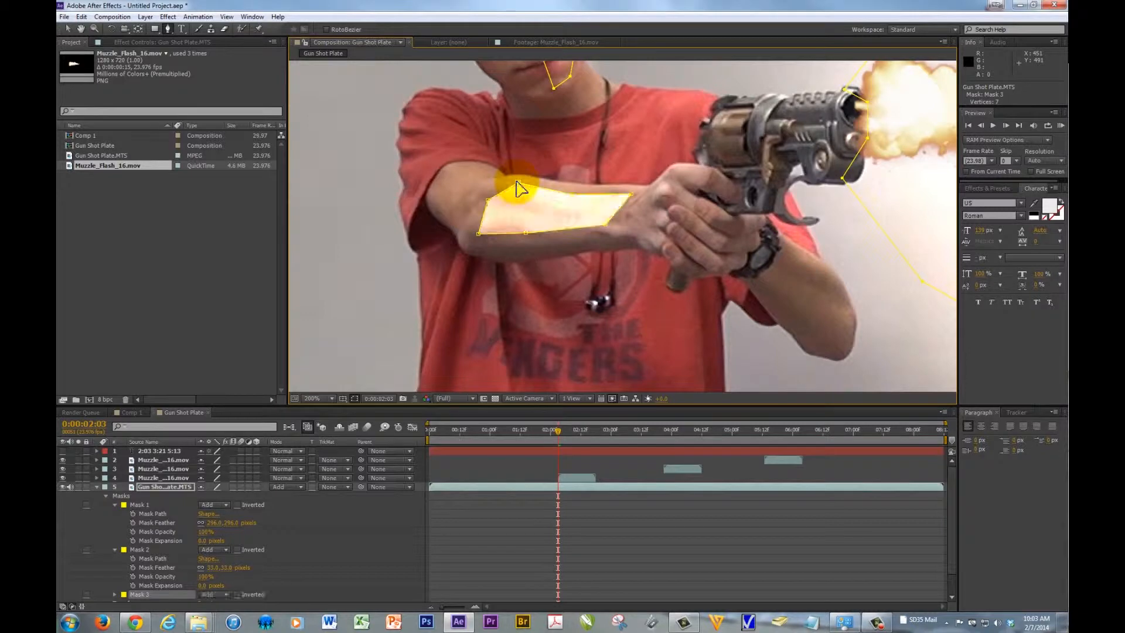
- Draw a closed mask over the other forearm, from the watch to the elbow, with a curved elbow end
drag(679, 307, 447, 291)
key(g)
click(549, 237)
click(538, 256)
click(525, 266)
click(556, 300)
drag(584, 316, 601, 275)
click(585, 257)
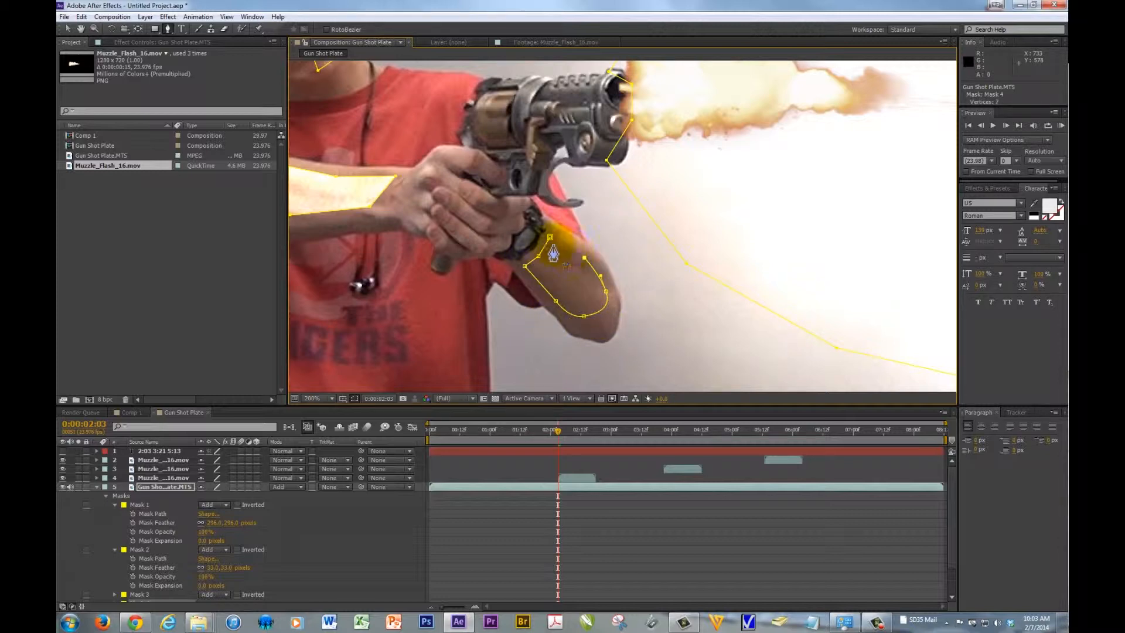
click(550, 238)
- Expand the properties of Mask 3 and Mask 4, select both masks and feather them together to soften the arm highlights
drag(459, 230, 704, 327)
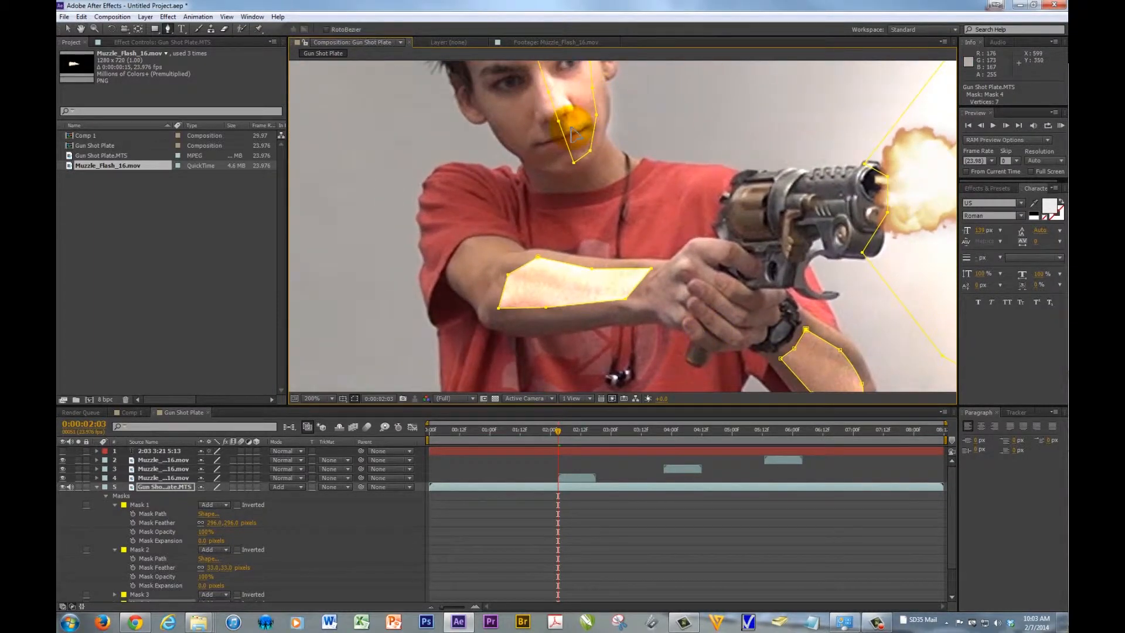
key(comma)
key(comma)
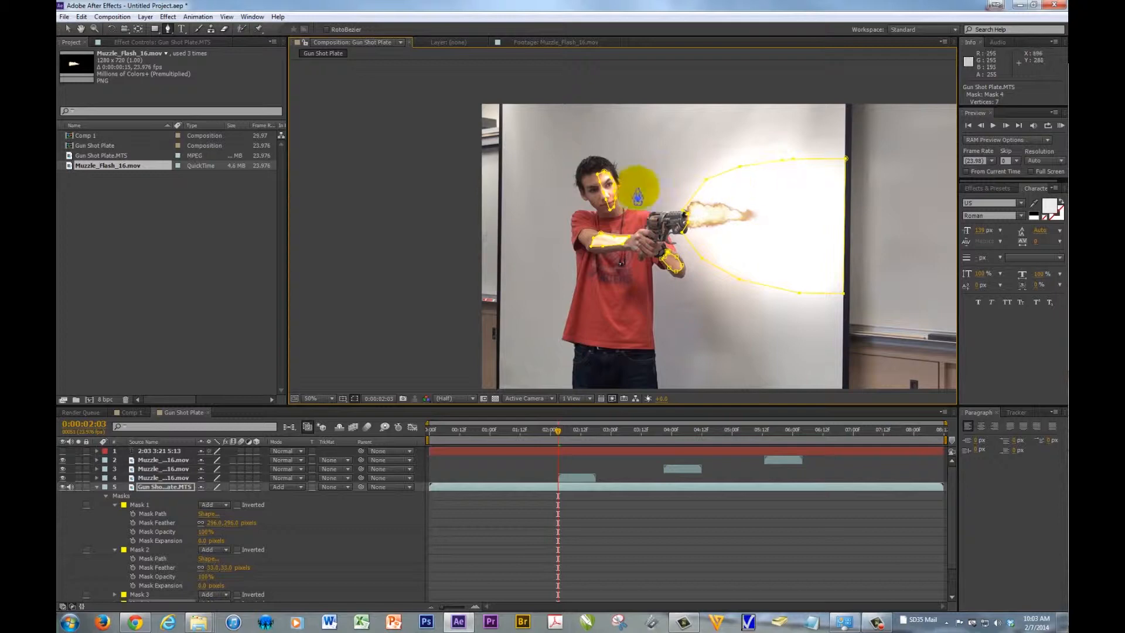
key(period)
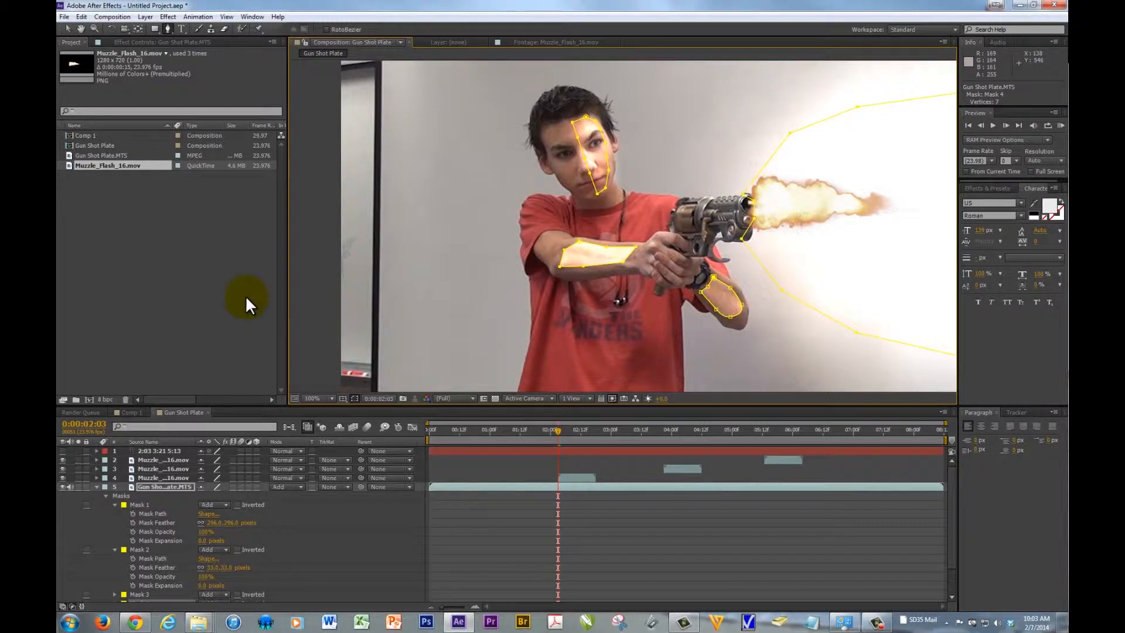
scroll(214, 502, down, 3)
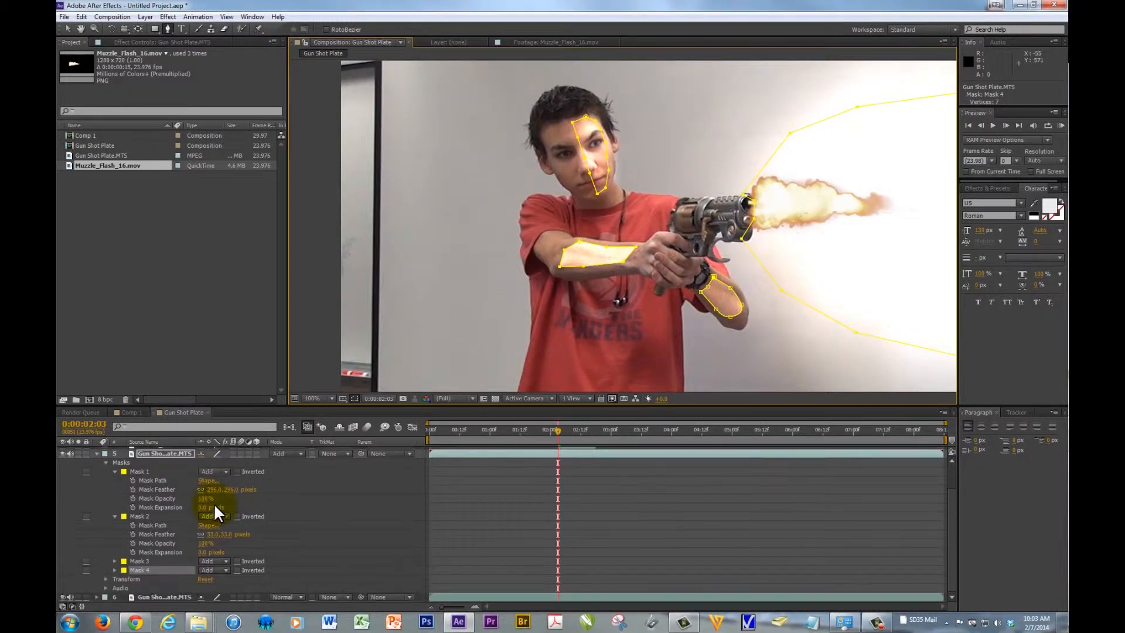
click(115, 561)
scroll(184, 529, down, 3)
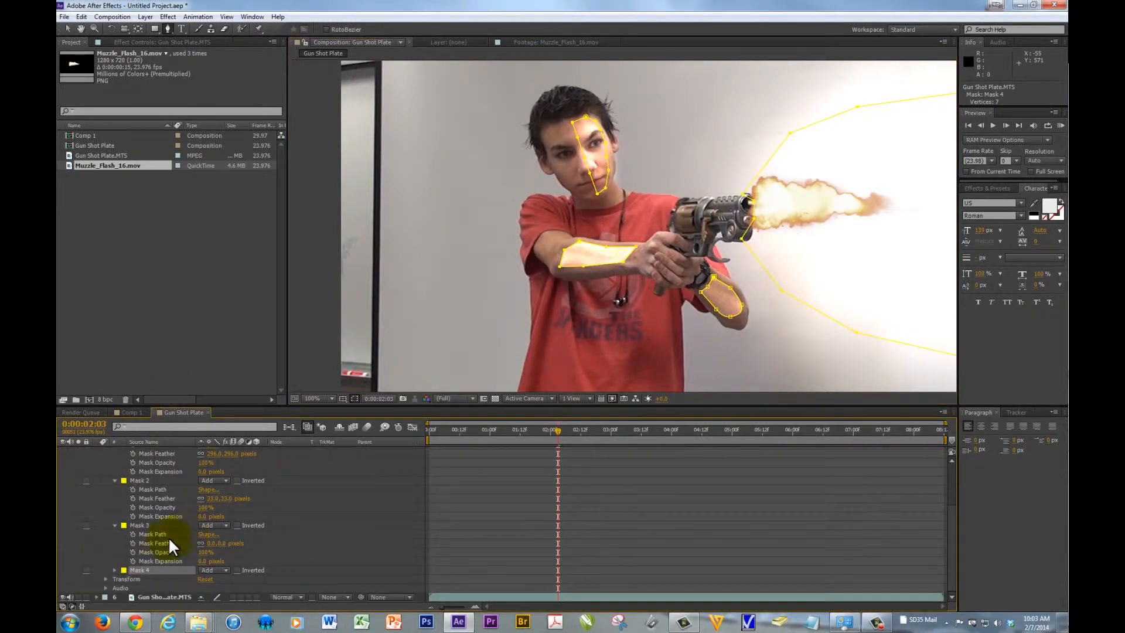
click(115, 569)
scroll(146, 556, down, 3)
click(152, 544)
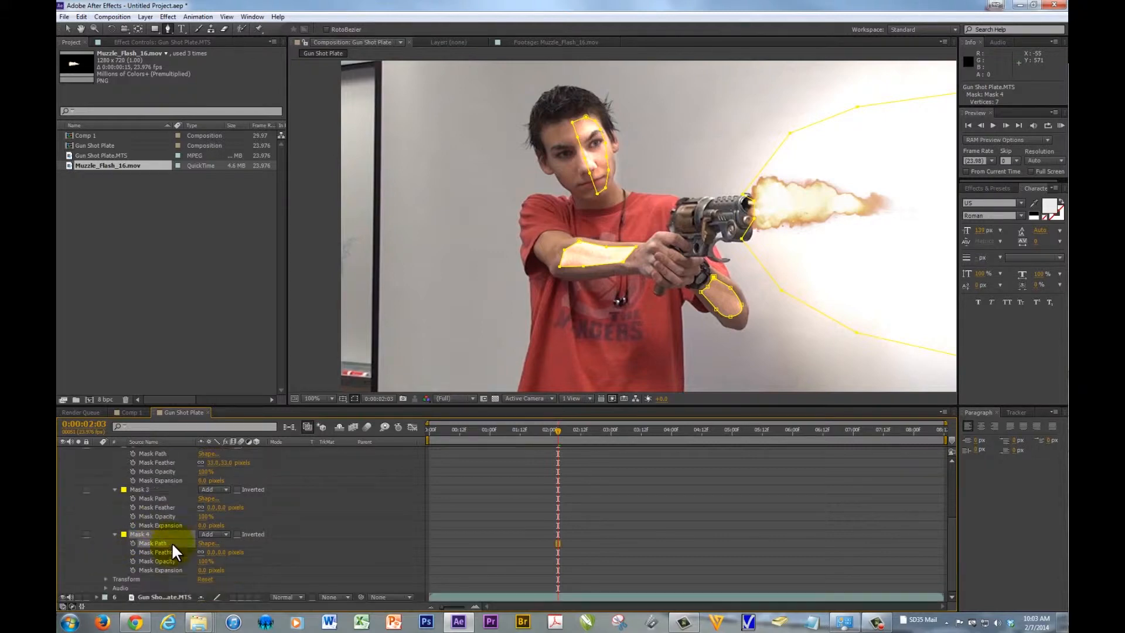
click(141, 489)
click(141, 534)
click(147, 491)
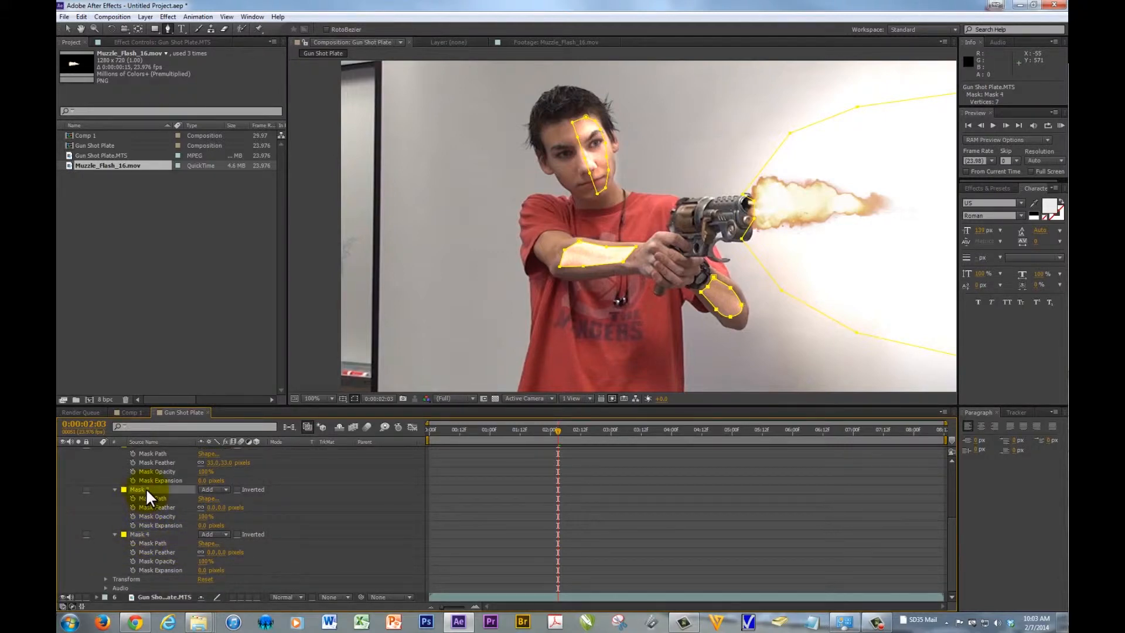
shift+click(140, 534)
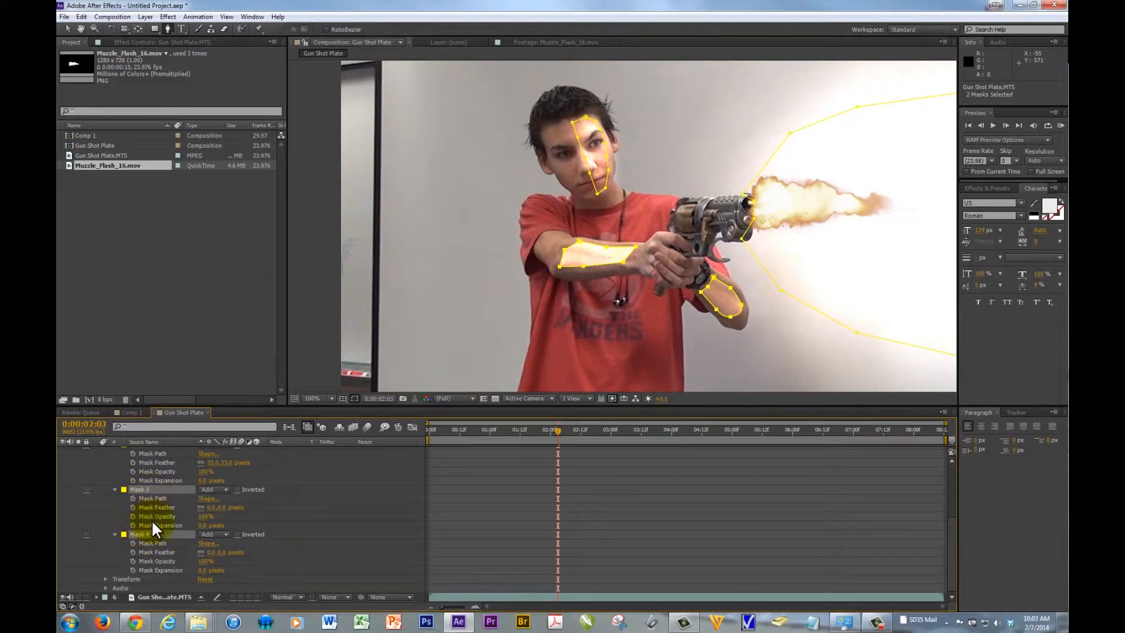
mouse_move(225, 511)
mouse_down()
mouse_move(254, 515)
mouse_move(237, 514)
mouse_up()
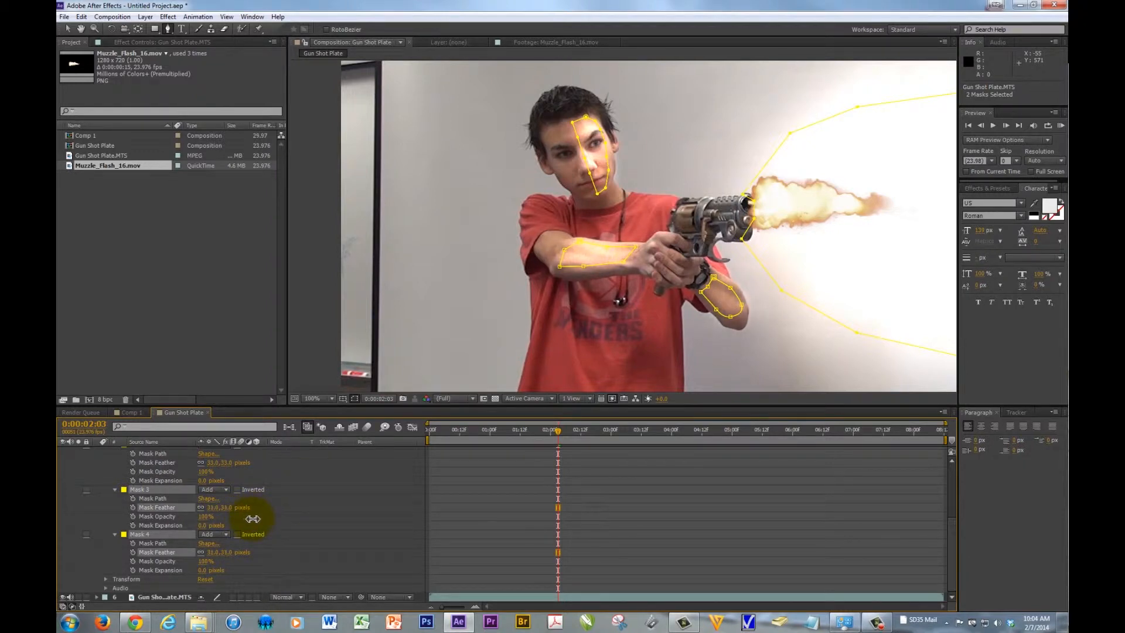
- Reduce the feather of Mask 4 alone to 15 pixels
click(300, 531)
click(143, 535)
drag(226, 552, 216, 554)
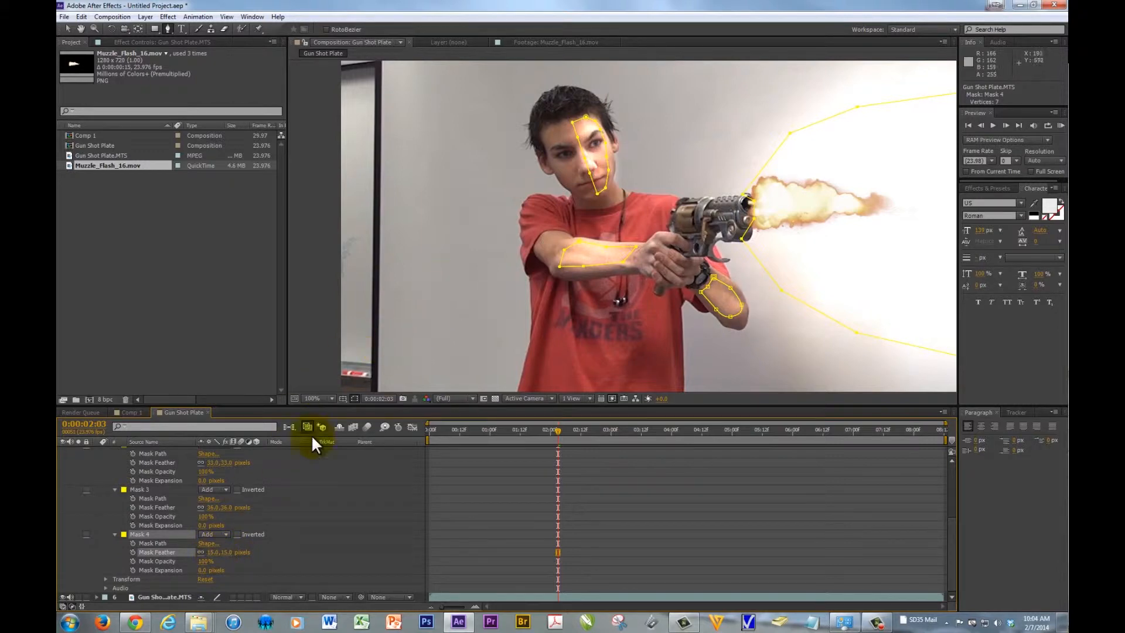
- Check the lit face, arms and wall without mask outlines in the full frame around 0:00:02:03
scroll(284, 491, up, 3)
scroll(284, 491, up, 4)
click(160, 459)
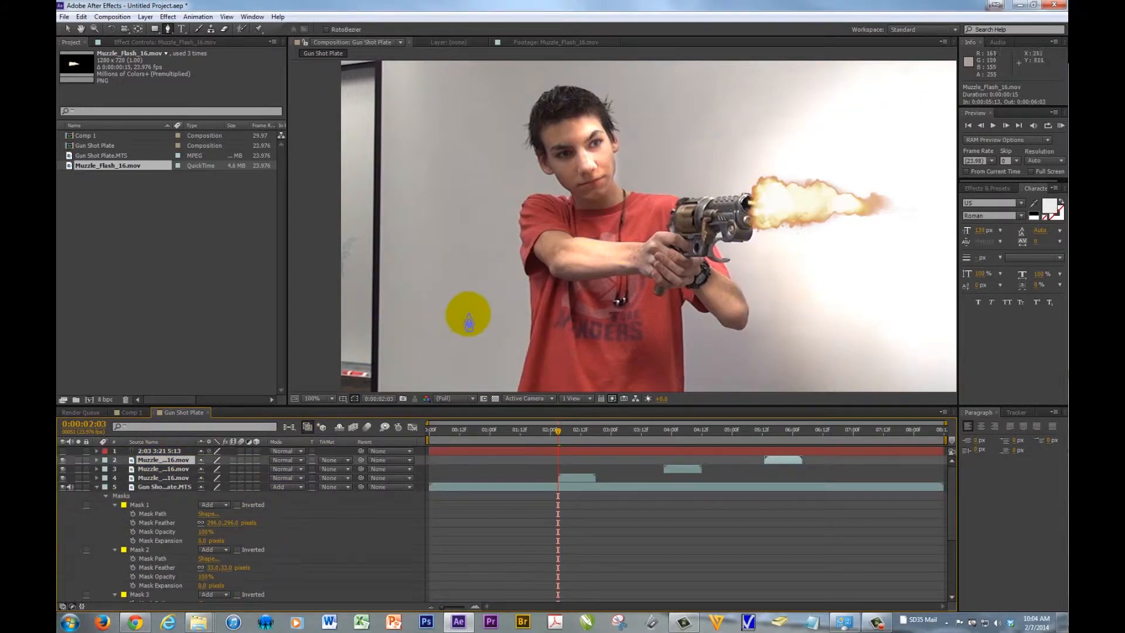
scroll(473, 303, down, 2)
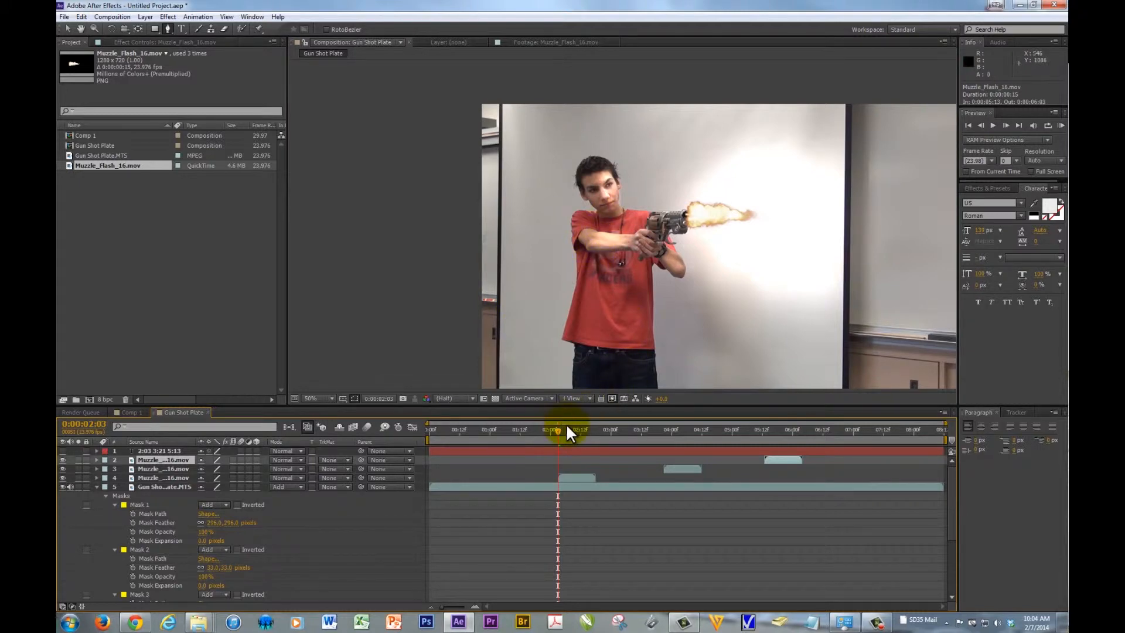
mouse_move(559, 431)
mouse_down()
mouse_move(451, 437)
mouse_move(600, 445)
mouse_move(531, 452)
mouse_move(568, 454)
mouse_move(556, 453)
mouse_up()
- Collapse the upper Gun Shot Plate layer and toggle its visibility to compare the shot with and without the light
click(126, 494)
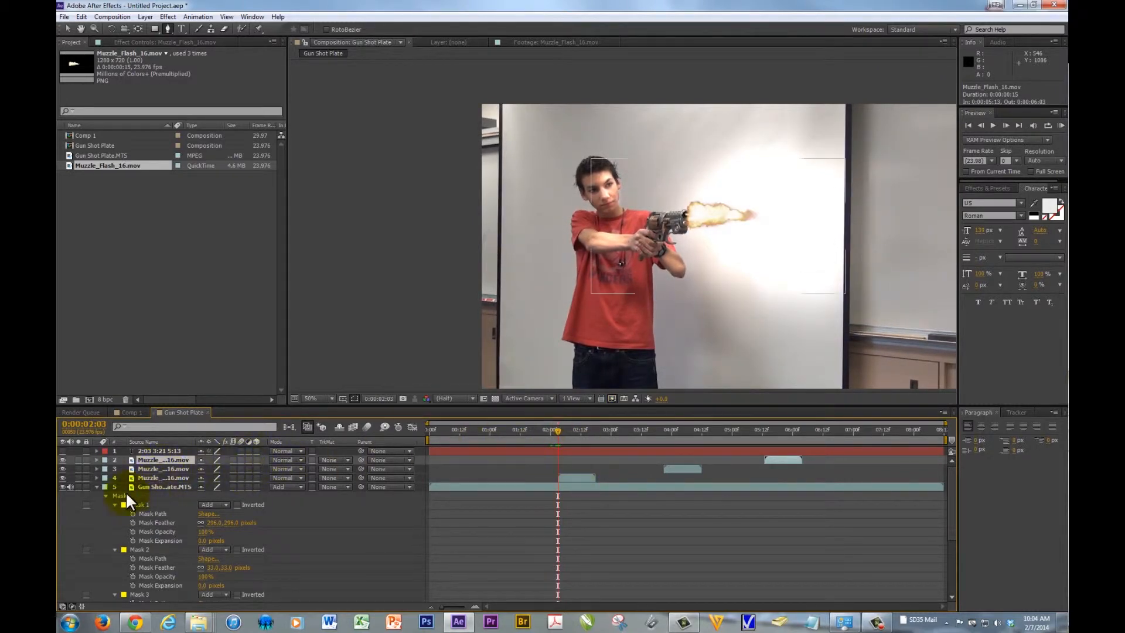
click(96, 486)
click(168, 486)
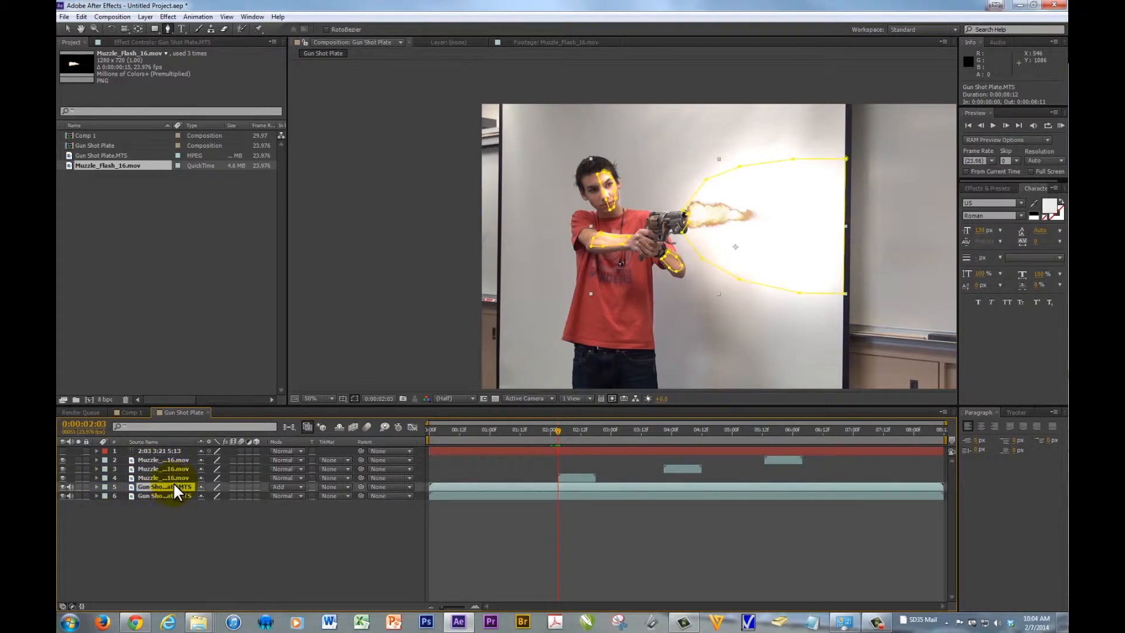
click(62, 486)
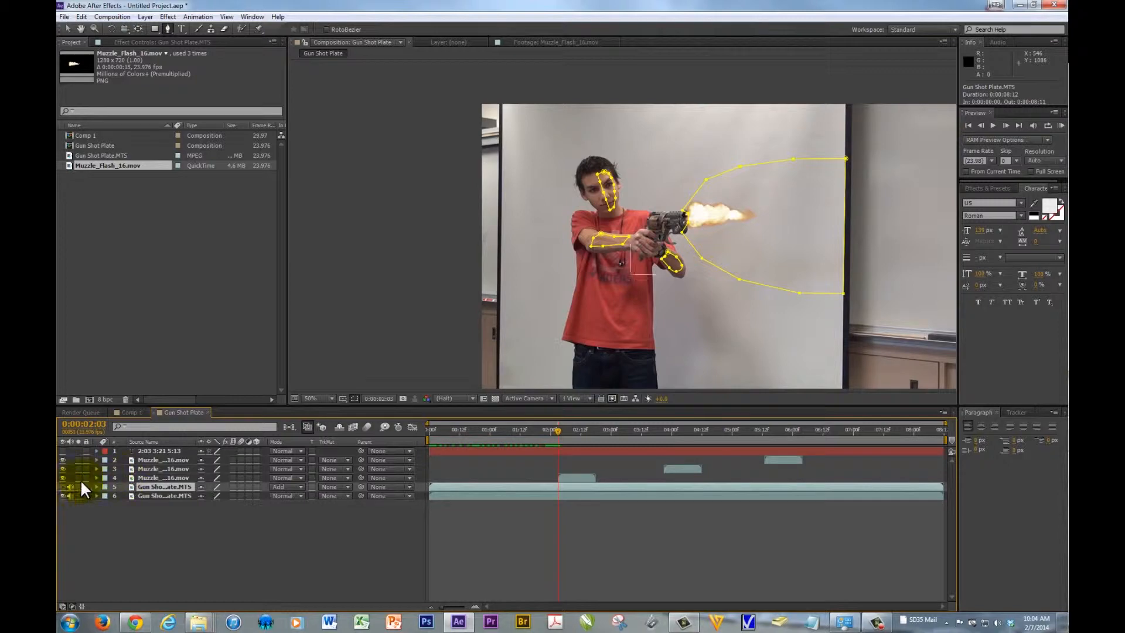
click(62, 486)
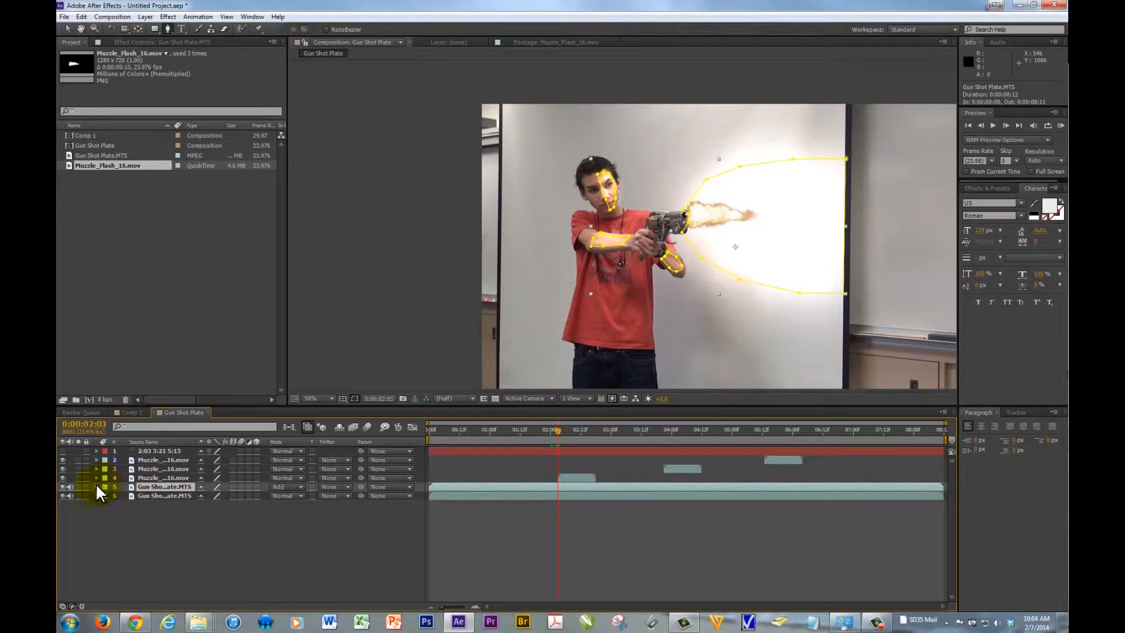
- Show the Transform properties of the upper Gun Shot Plate layer with its mask list collapsed
key(m)
key(m)
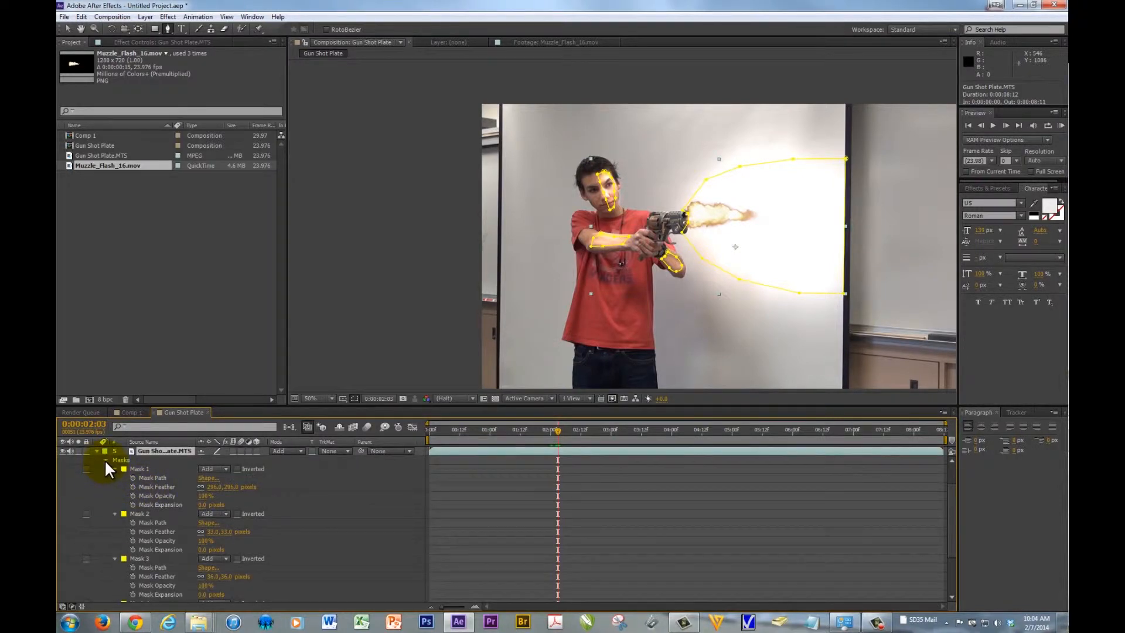
click(107, 461)
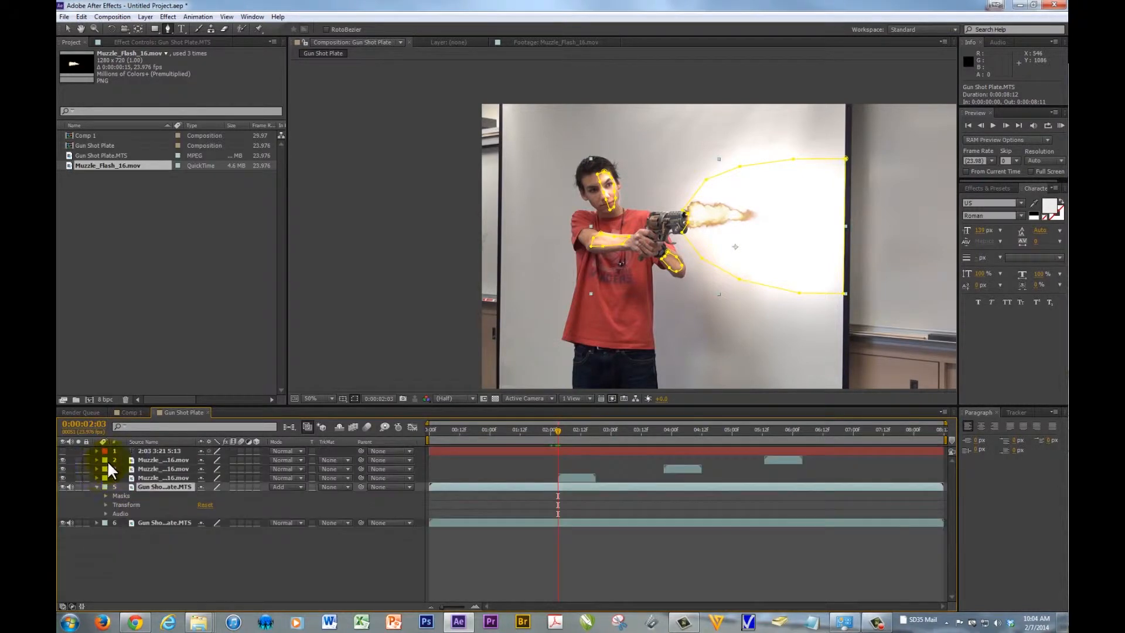
click(106, 504)
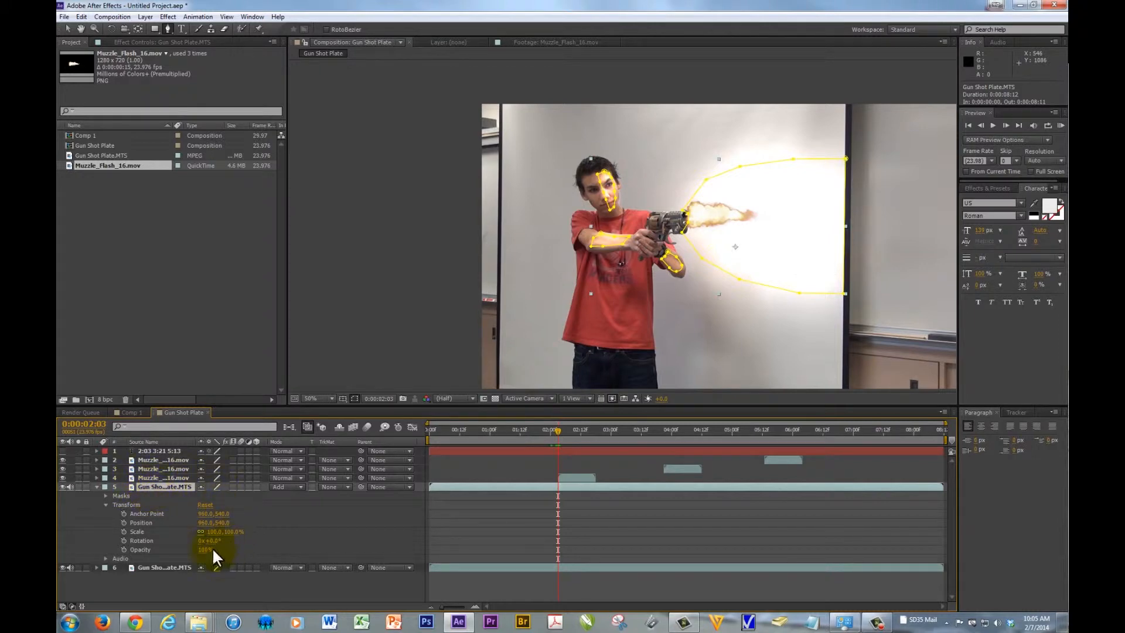
- Try different opacity and rotation values on the upper Gun Shot Plate layer, and undo the last change
drag(206, 553, 126, 546)
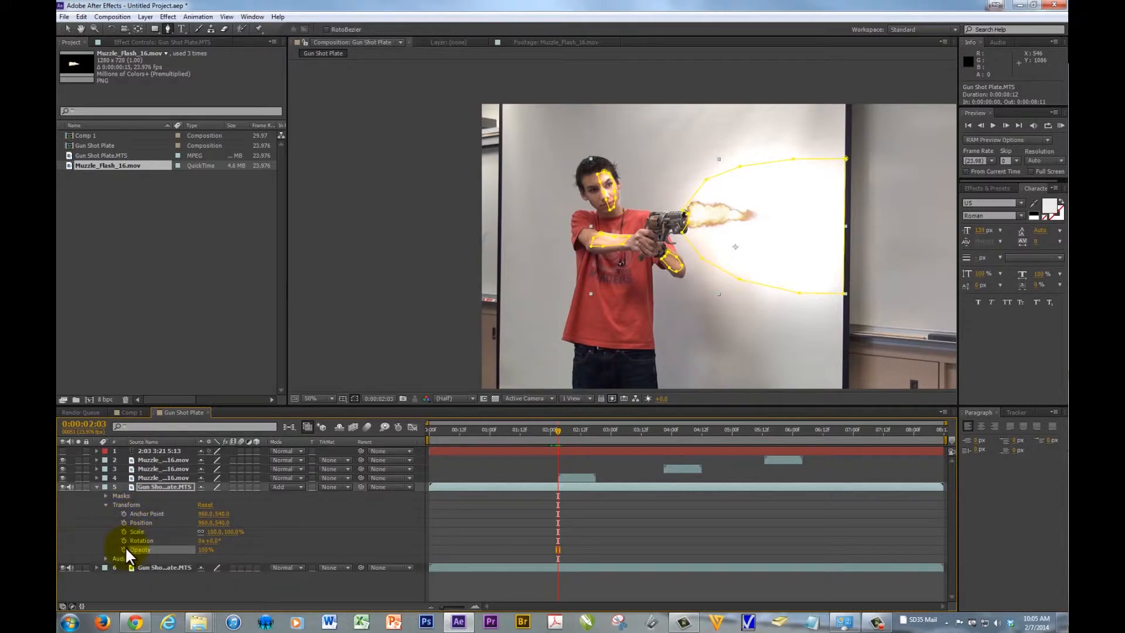
mouse_move(212, 541)
mouse_down()
mouse_move(238, 540)
mouse_move(221, 543)
mouse_up()
key(ctrl+z)
- Start opacity keyframing on the upper Gun Shot Plate layer with a 100% keyframe at 0:00:02:03
click(989, 188)
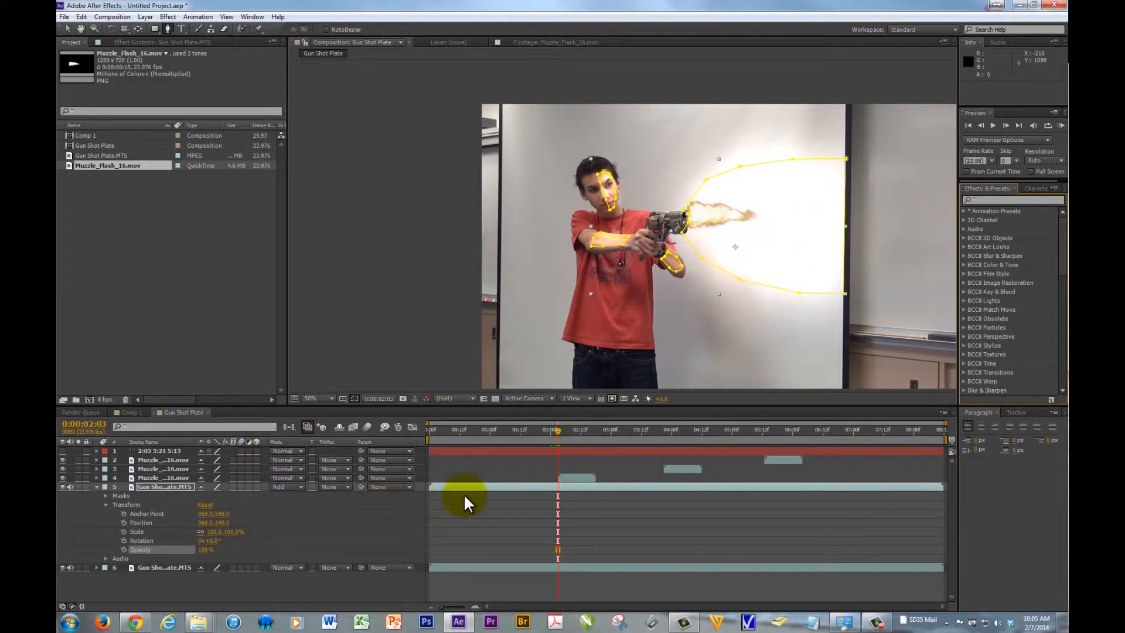
click(123, 550)
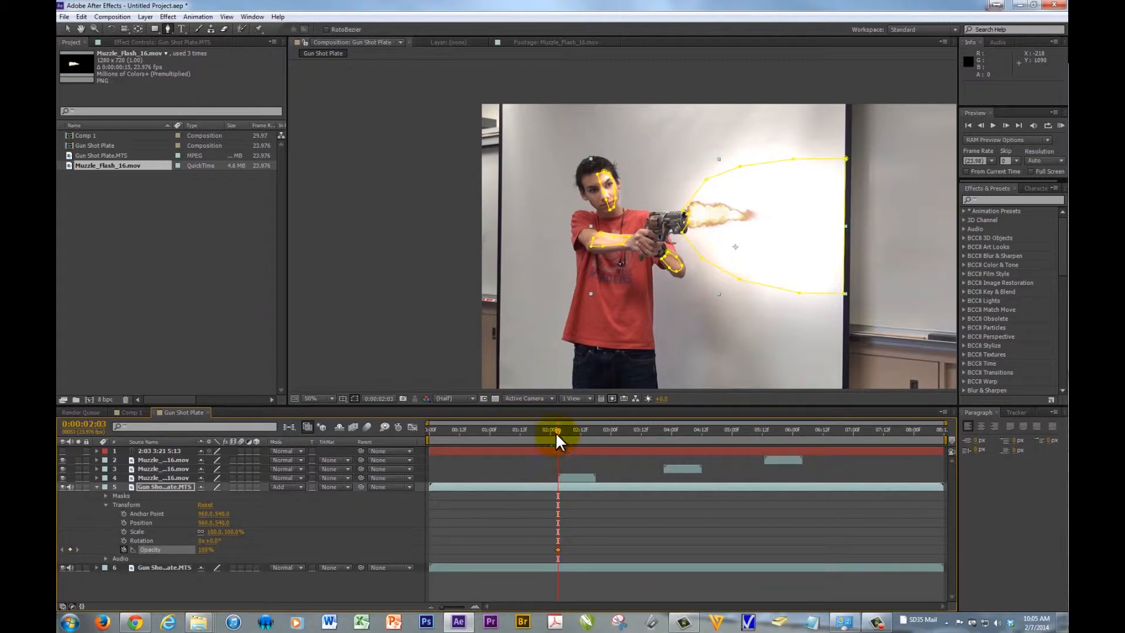
- Add a 0% opacity keyframe to the upper Gun Shot Plate layer at 0:00:02:02, one frame before the first flash
drag(556, 431, 548, 431)
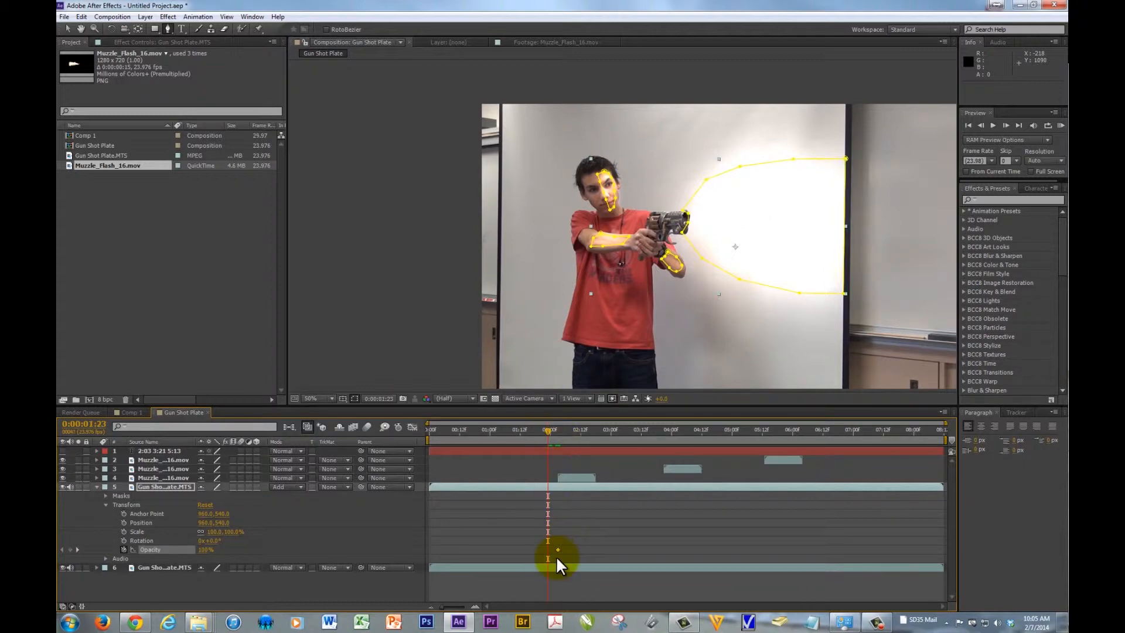
drag(545, 430, 558, 432)
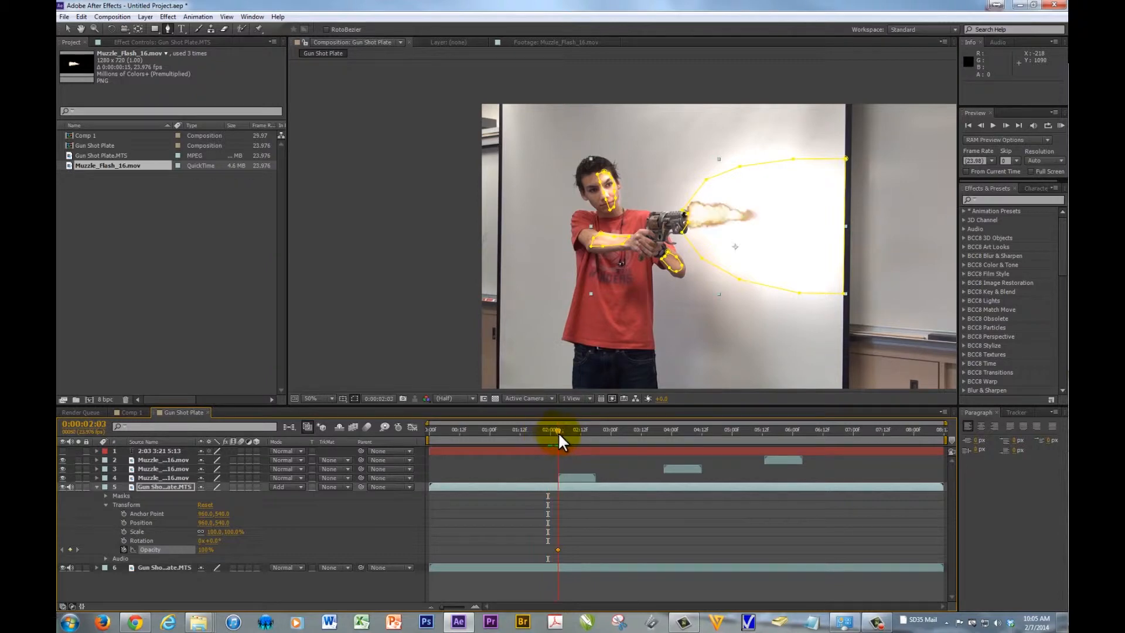
key(Page_Up)
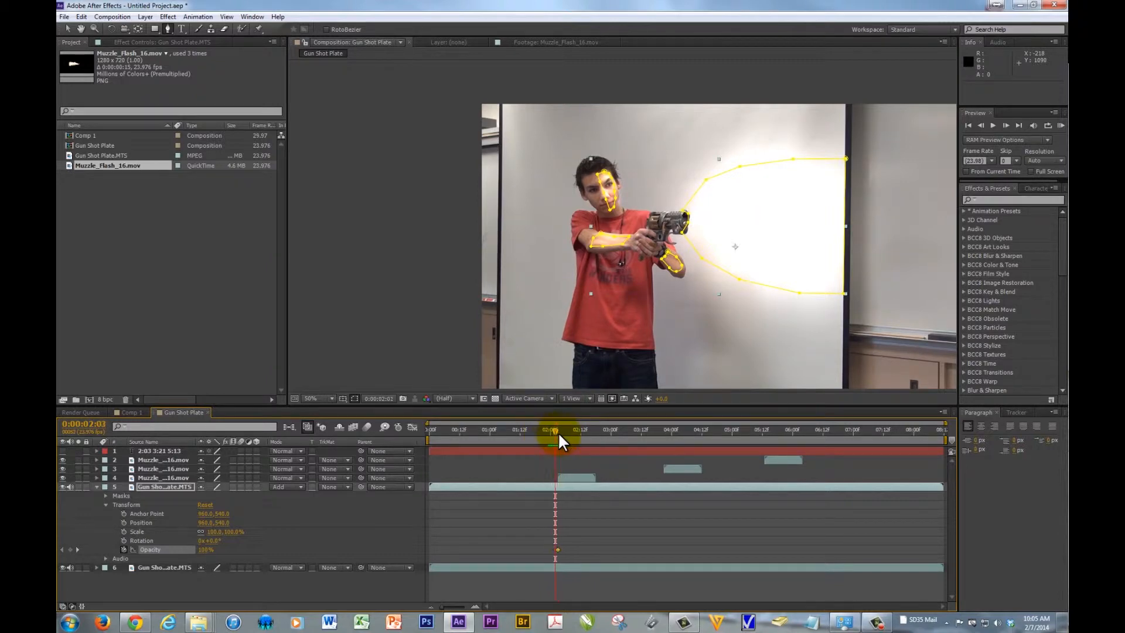
key(Page_Down)
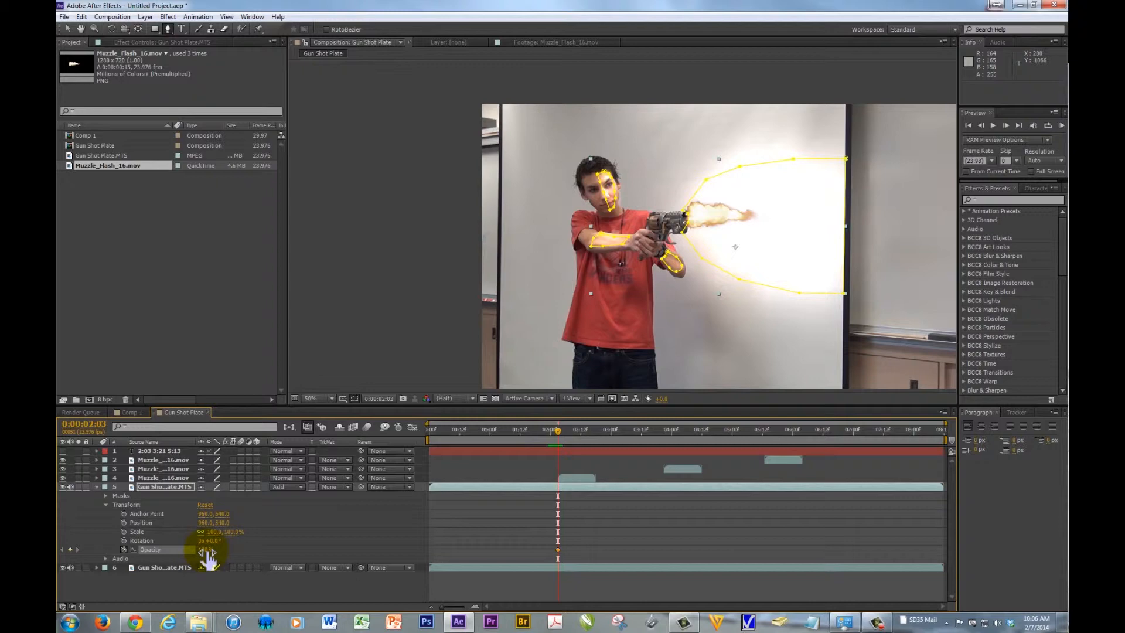
key(Page_Up)
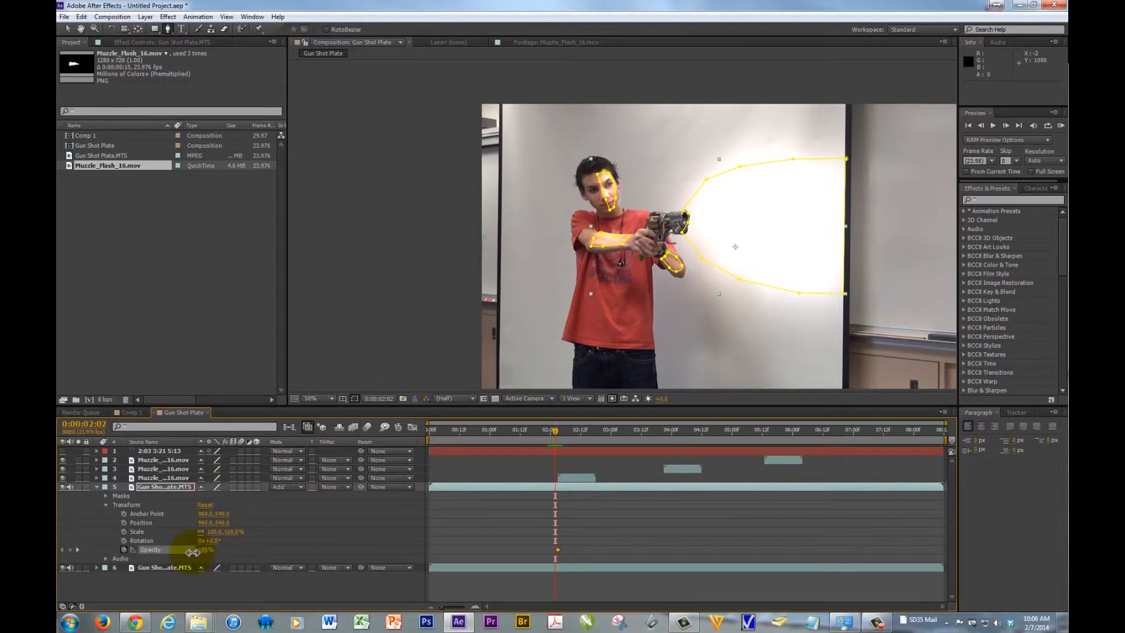
drag(205, 557, 70, 558)
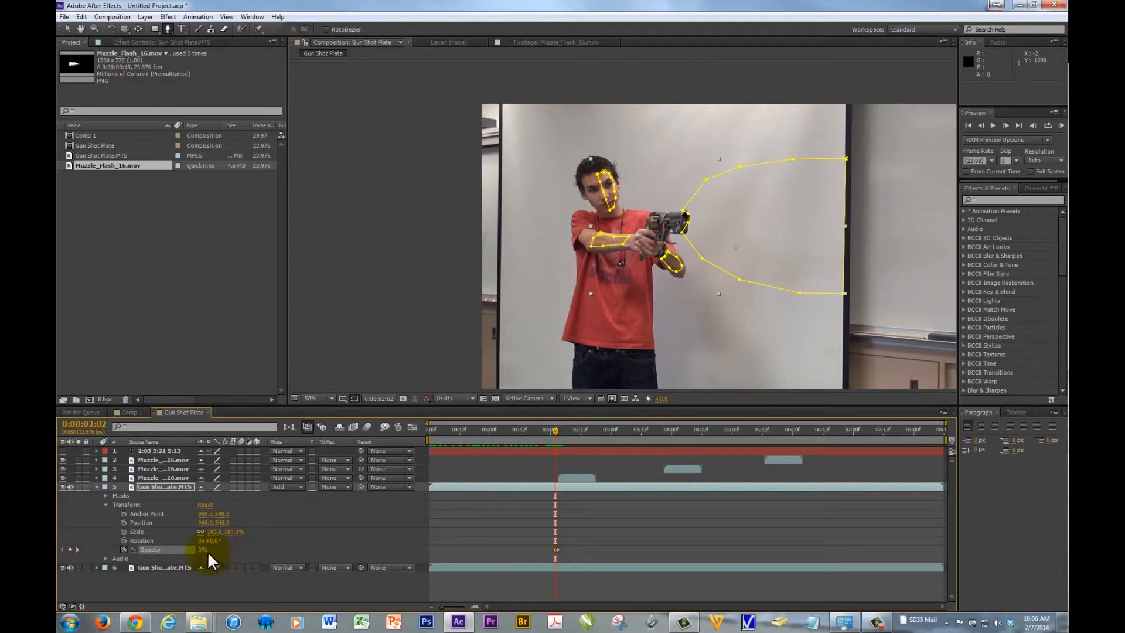
- Add a 0% opacity keyframe to the upper Gun Shot Plate layer at 0:00:02:04, one frame after the first flash
key(Page_Down)
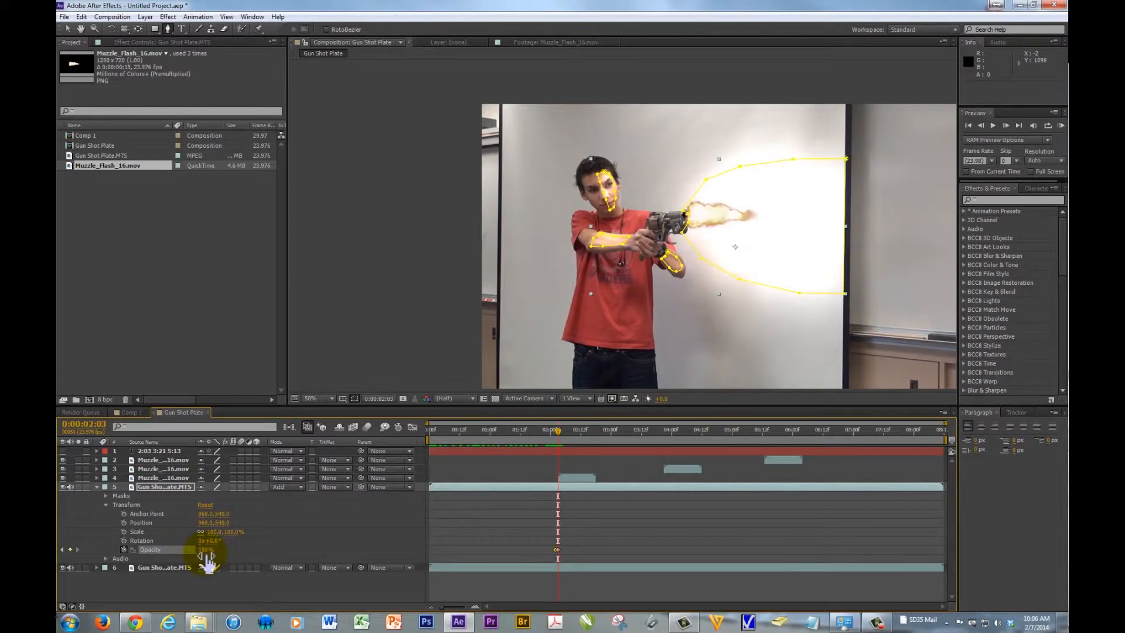
key(Page_Down)
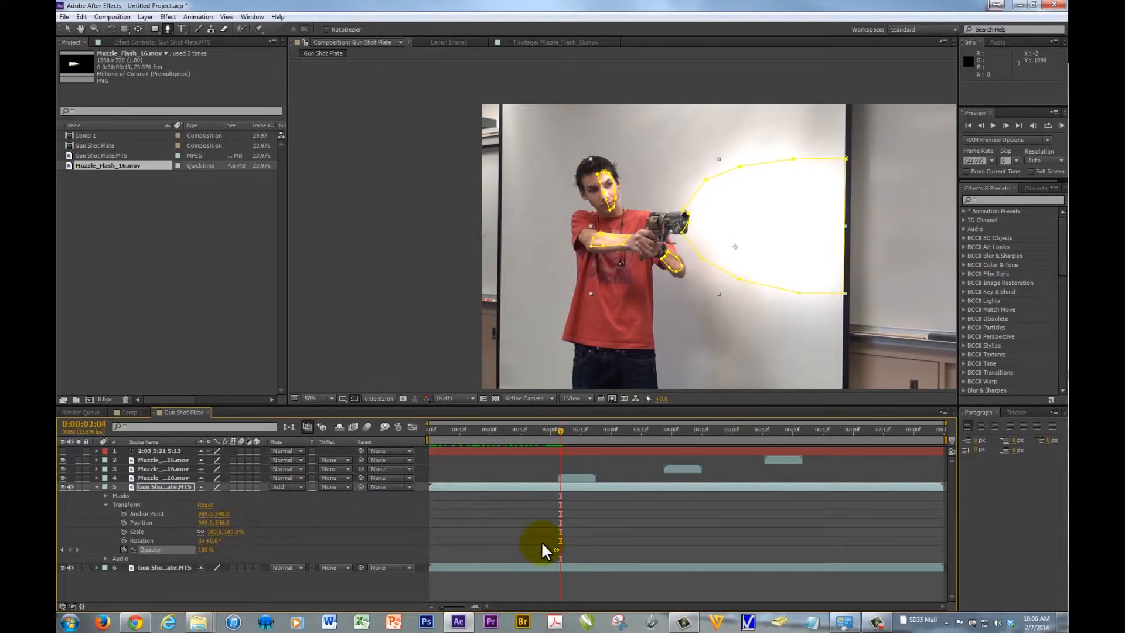
click(204, 551)
text(0)
key(Return)
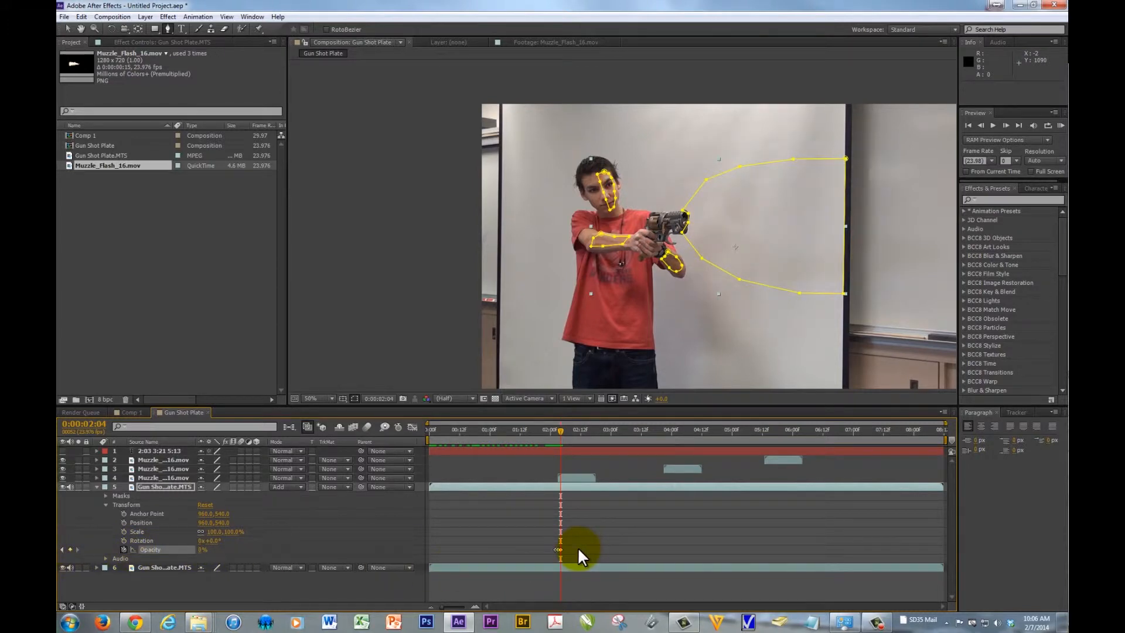
- Step frame by frame through the opacity keyframes around 0:00:02:03 to check the first flash of light
key(Page_Up)
key(Page_Up)
key(Page_Up)
key(Page_Down)
key(Page_Down)
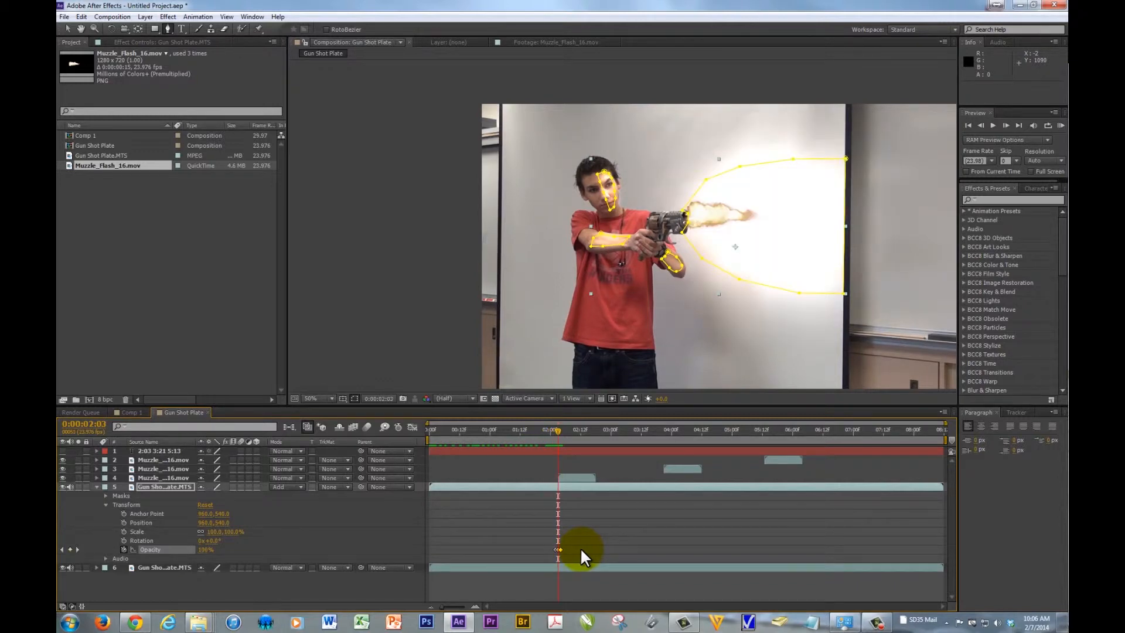
key(Page_Down)
key(Page_Down)
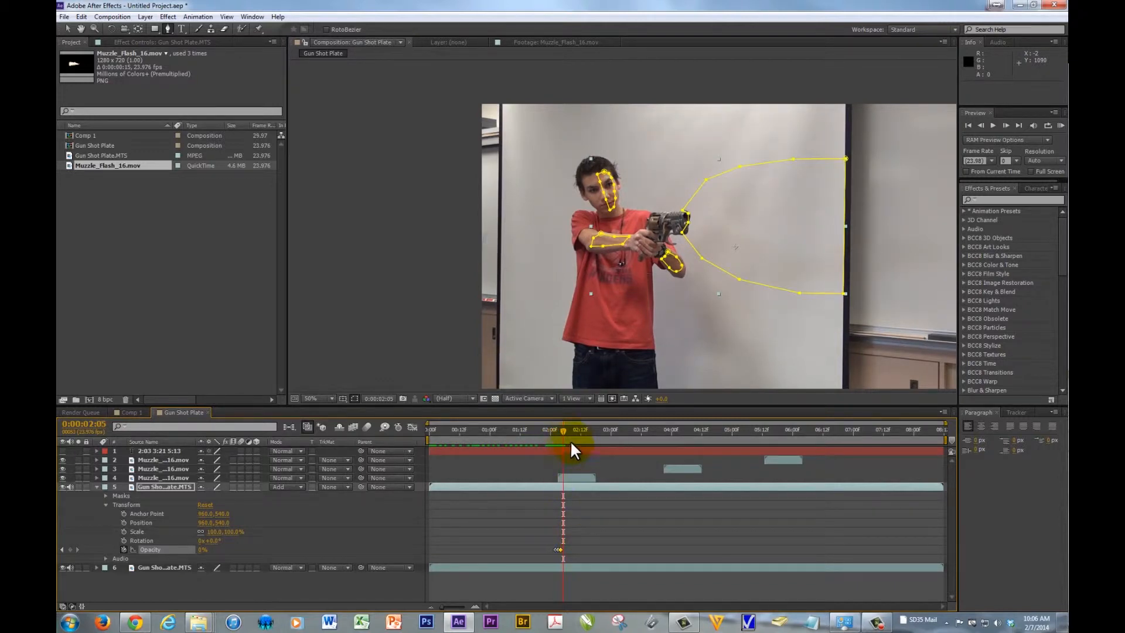
- Keyframe the layer's opacity for the second gunshot: 0% at 0:00:03:20, 100% at 0:00:03:21 and 0% at 0:00:03:22
drag(633, 434, 663, 432)
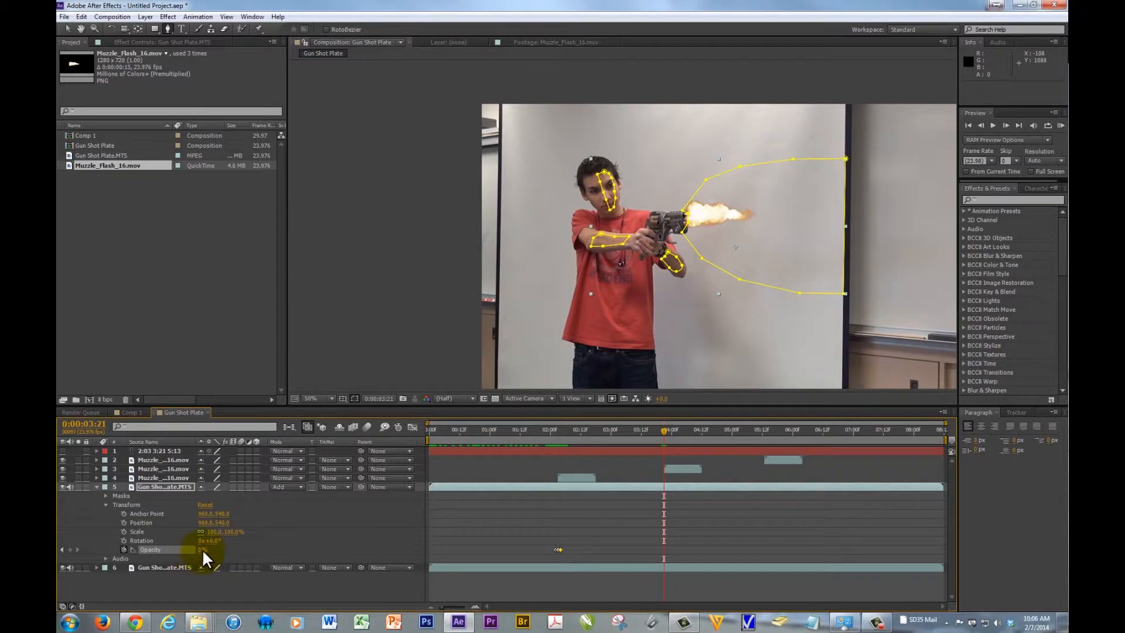
drag(204, 554, 519, 528)
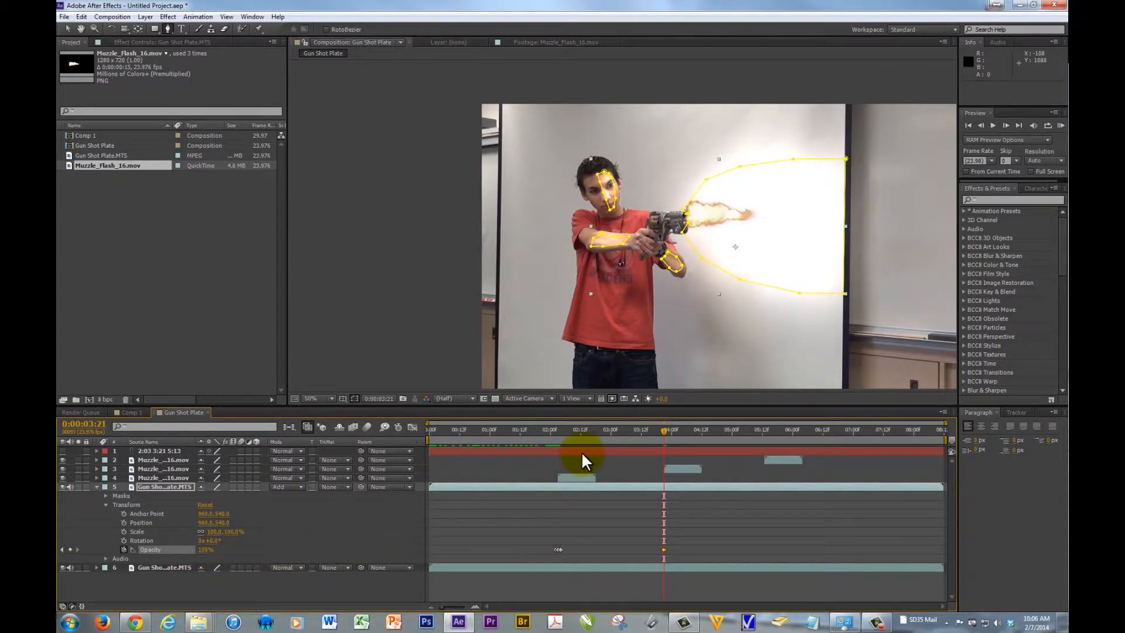
key(Page_Up)
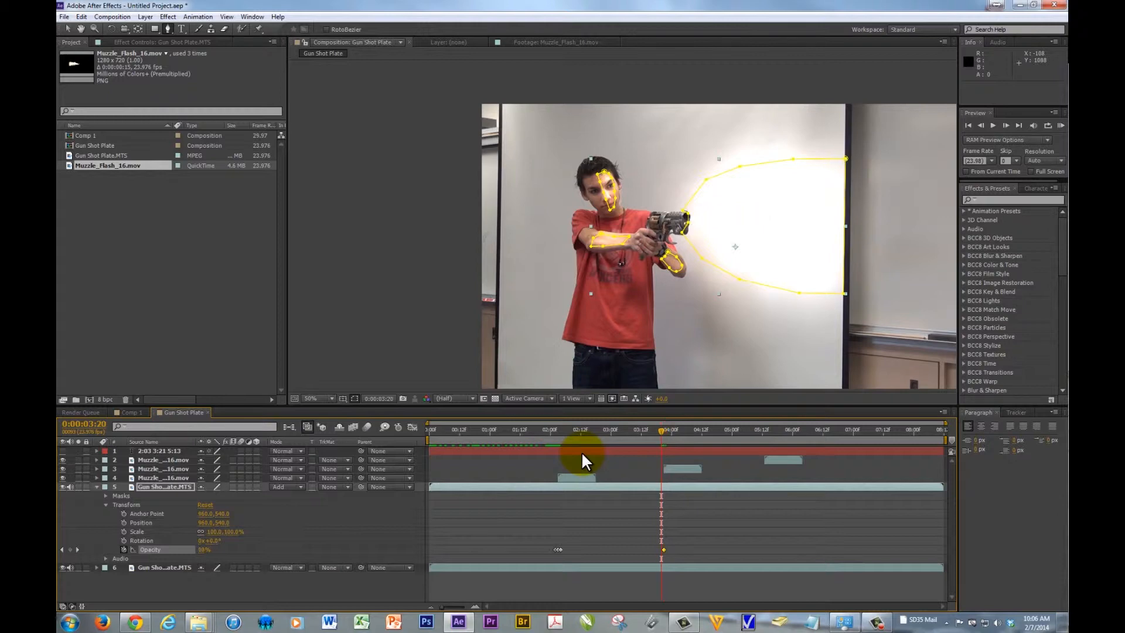
click(204, 550)
text(0)
key(Return)
key(Page_Down)
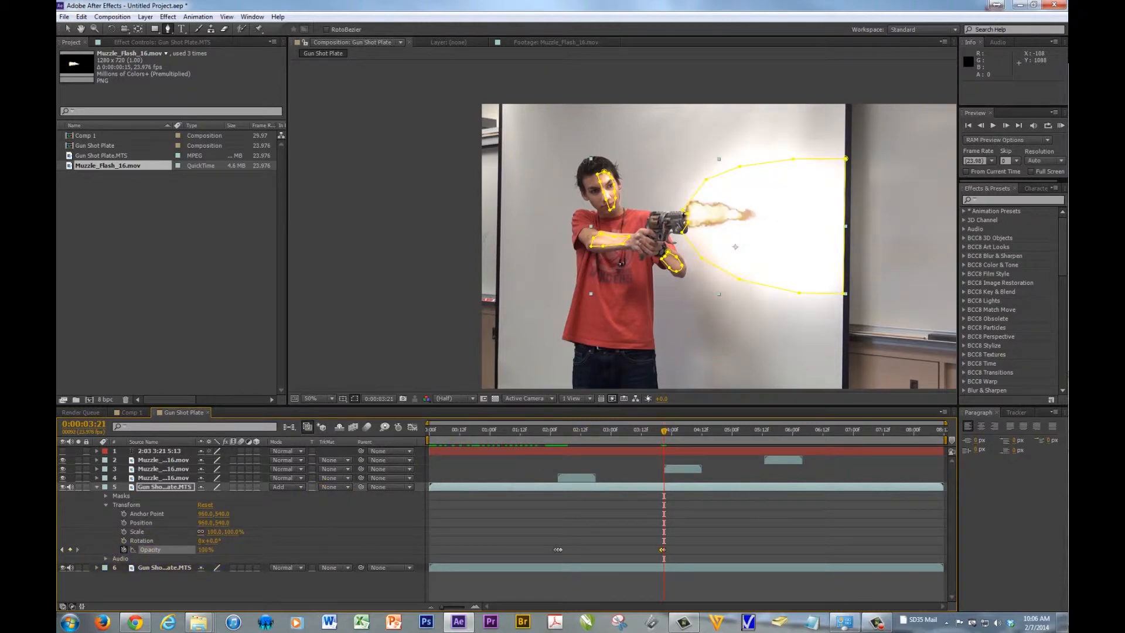
key(Page_Down)
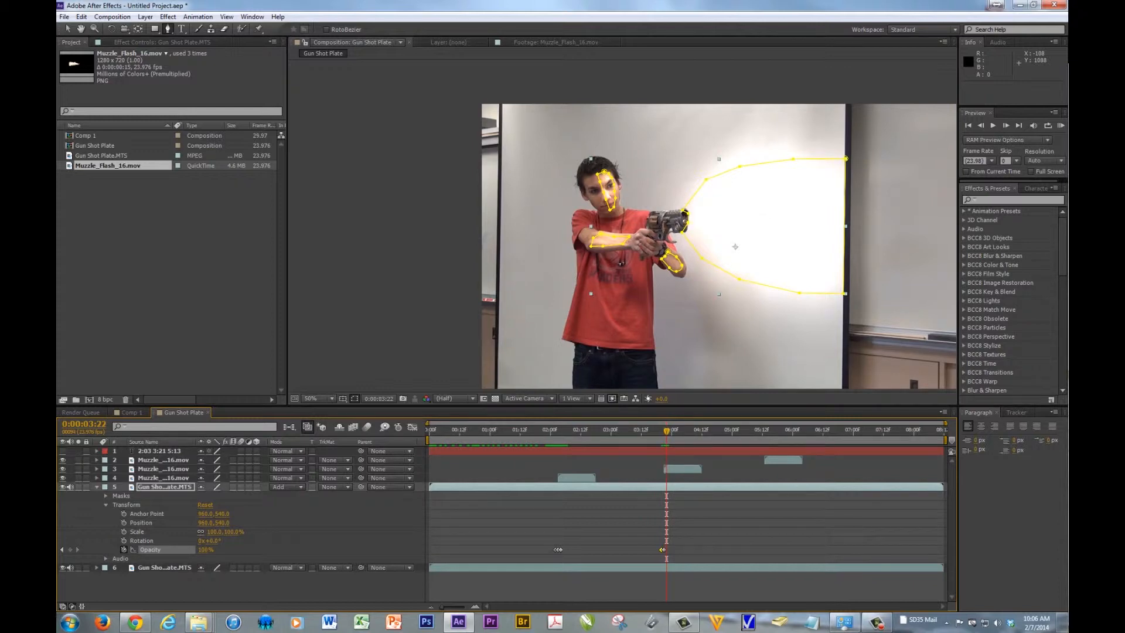
drag(202, 551, 65, 554)
- Keyframe the layer's opacity for the third gunshot: 0% at 0:00:05:12, 100% at 0:00:05:13 and 0% at 0:00:05:14
drag(669, 431, 762, 434)
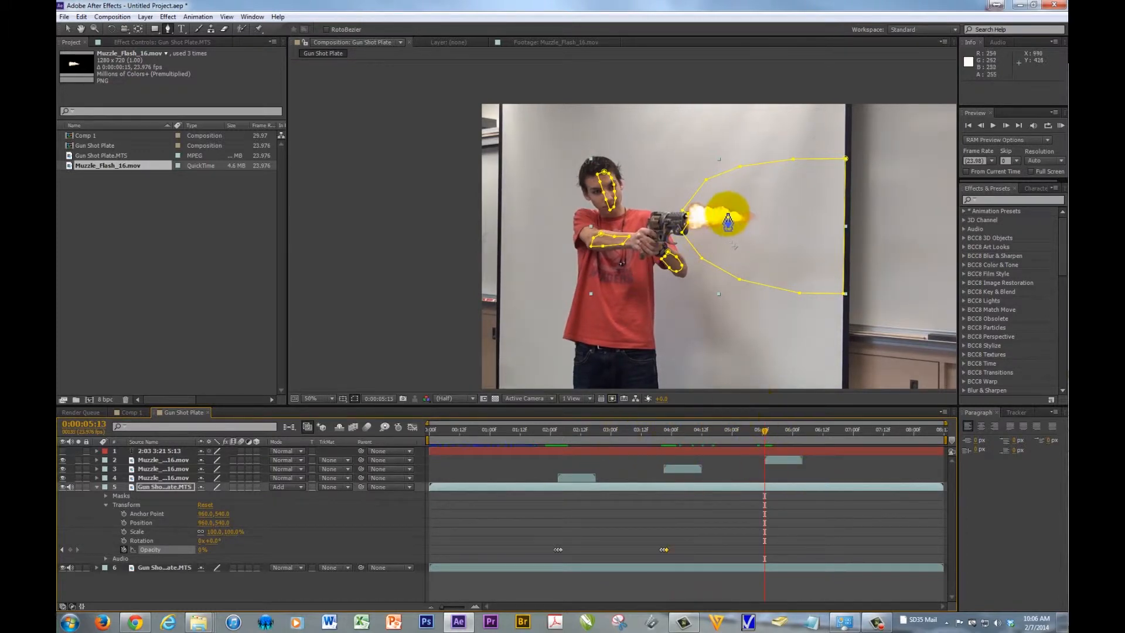
drag(202, 550, 343, 541)
key(Page_Up)
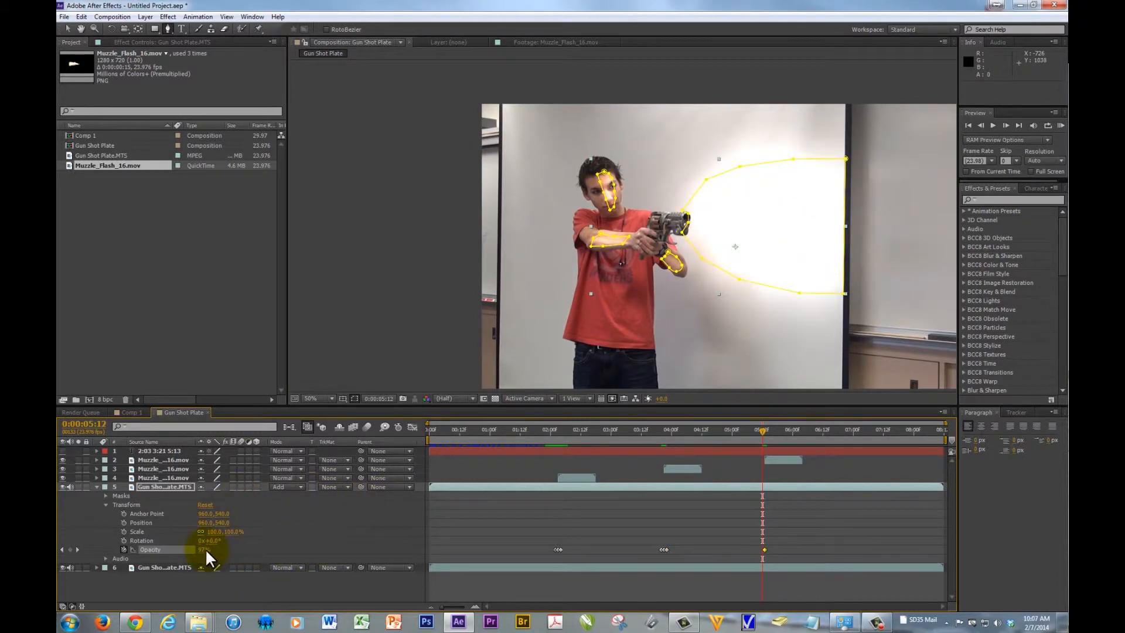
drag(205, 550, 61, 554)
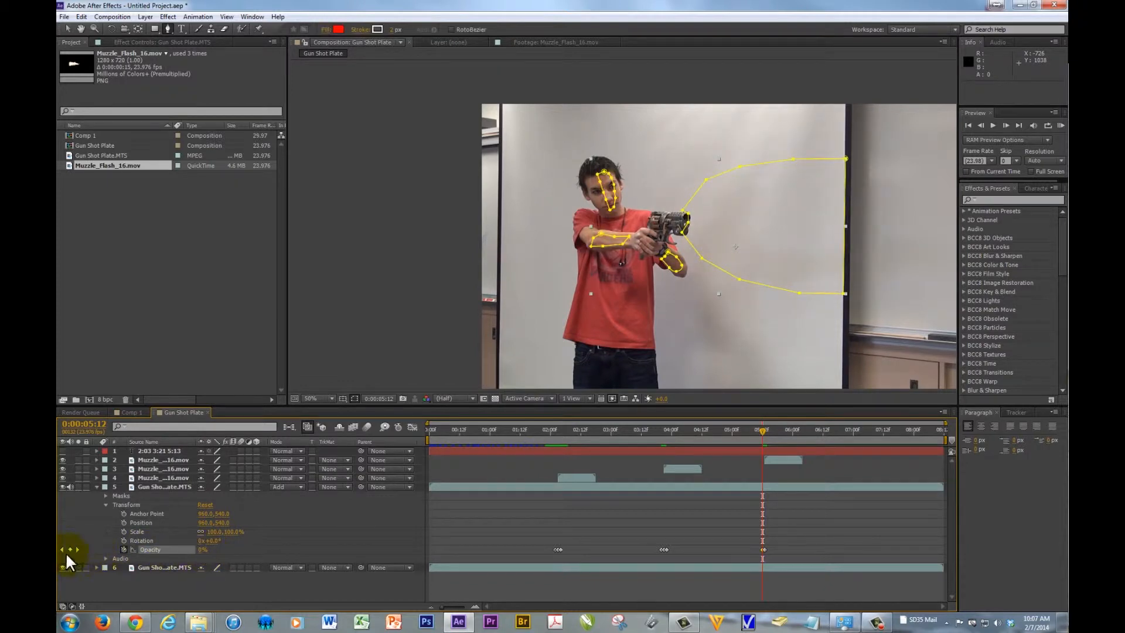
key(Page_Down)
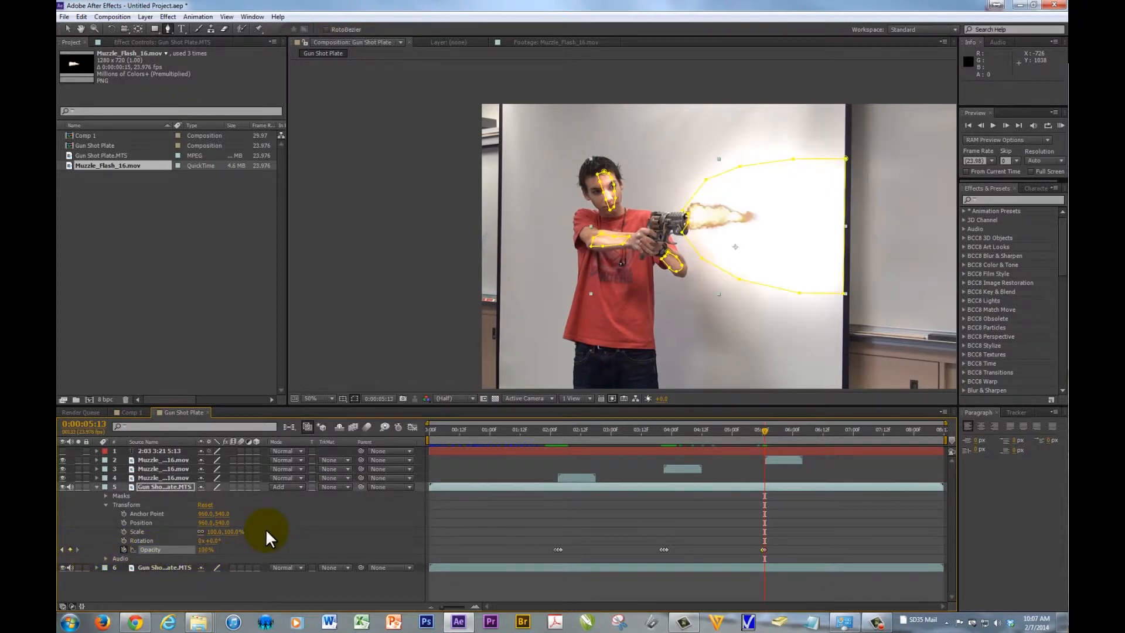
key(Page_Down)
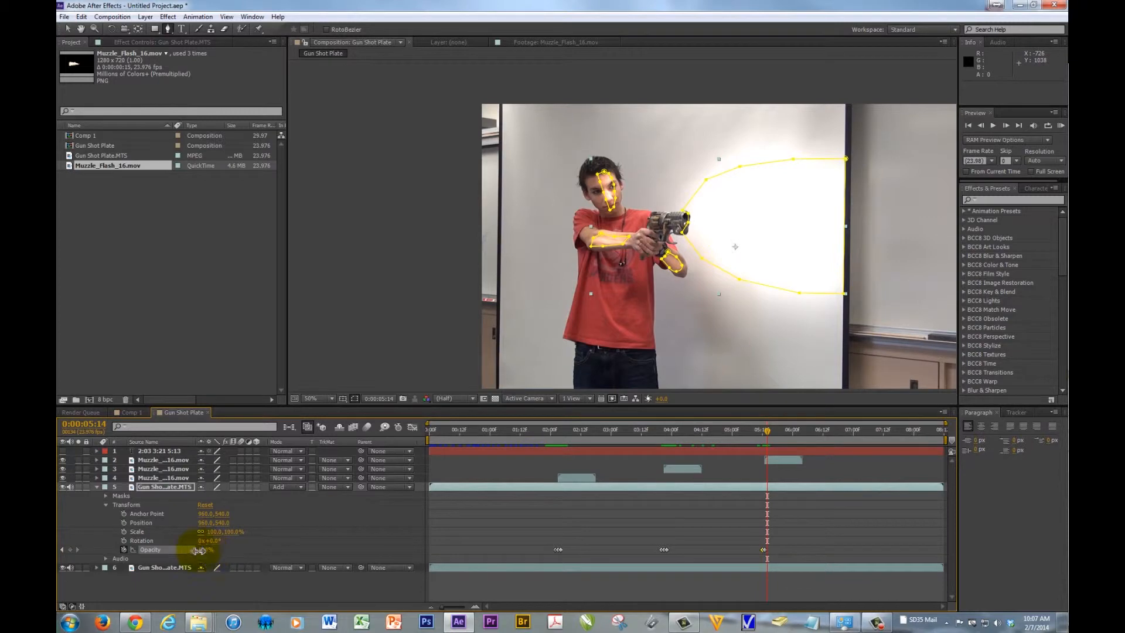
drag(205, 550, 79, 550)
- Preview the composition from 0:00:00:00 to review the light on all three gunshots, and stop playback
drag(768, 434, 375, 463)
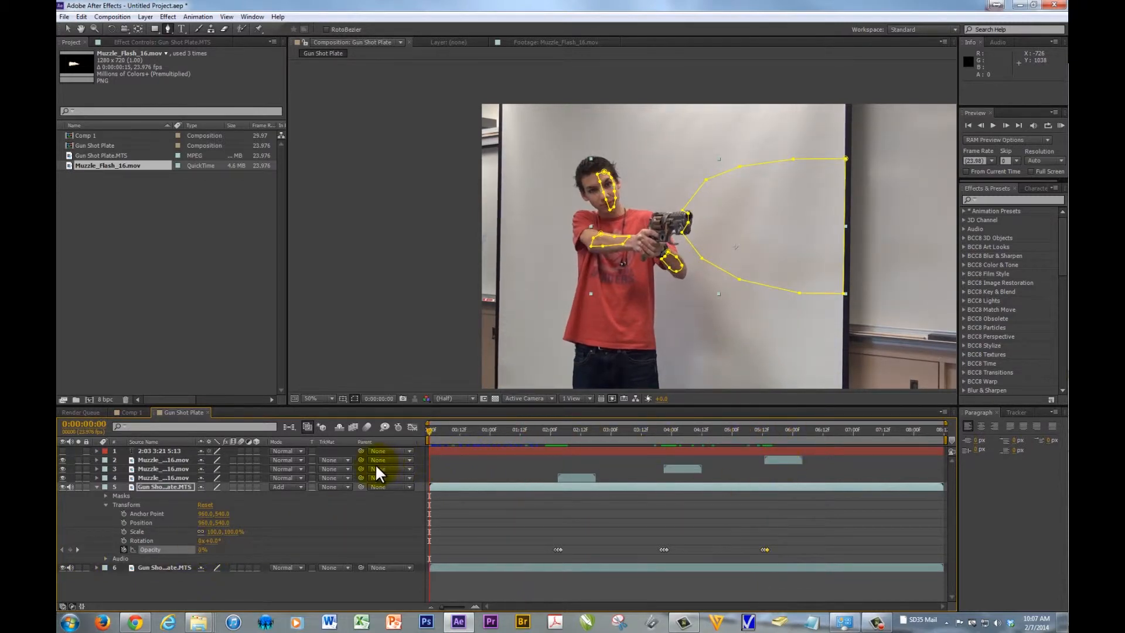
click(165, 451)
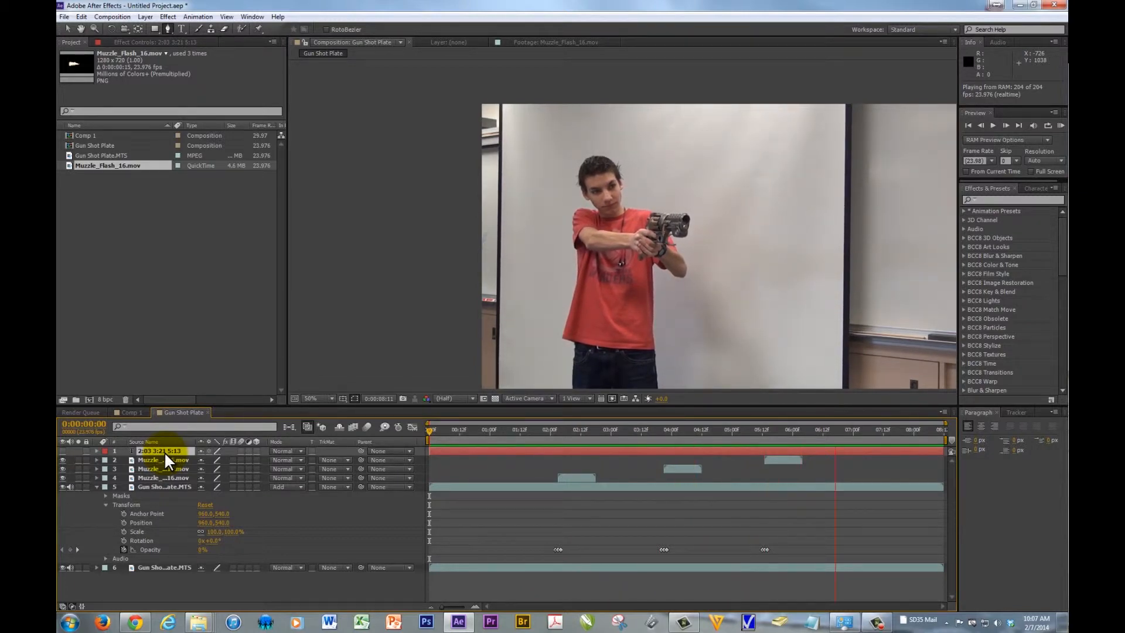
key(space)
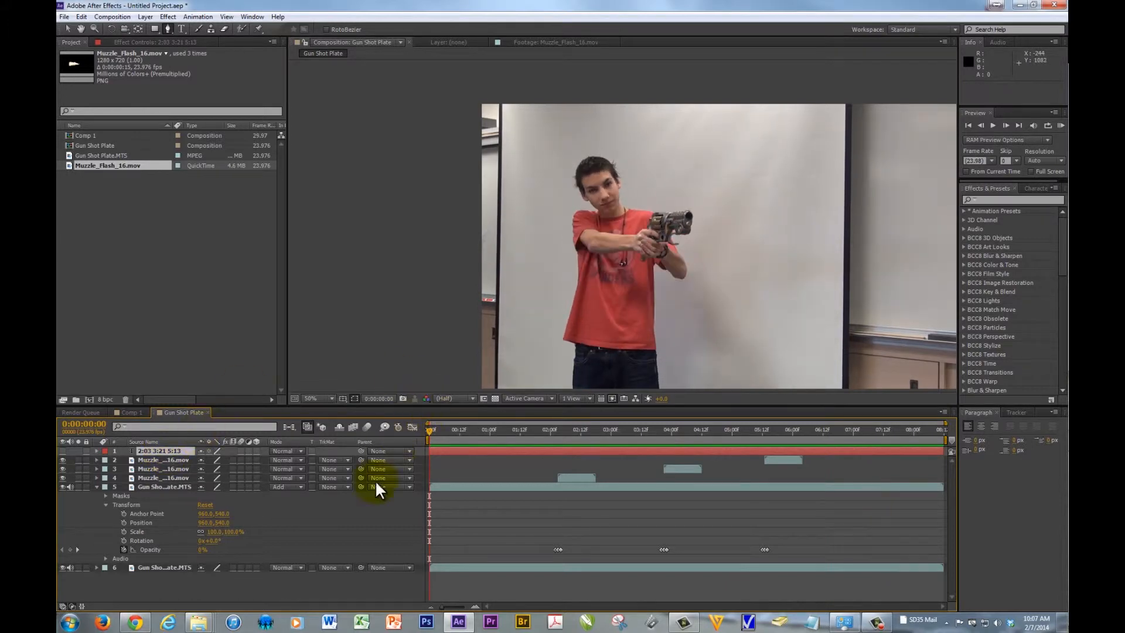
- Draw a closed eight-point Pen mask on the upper Gun Shot Plate layer, down the gun-side front of the shirt and onto the jeans
drag(516, 428, 561, 434)
click(160, 487)
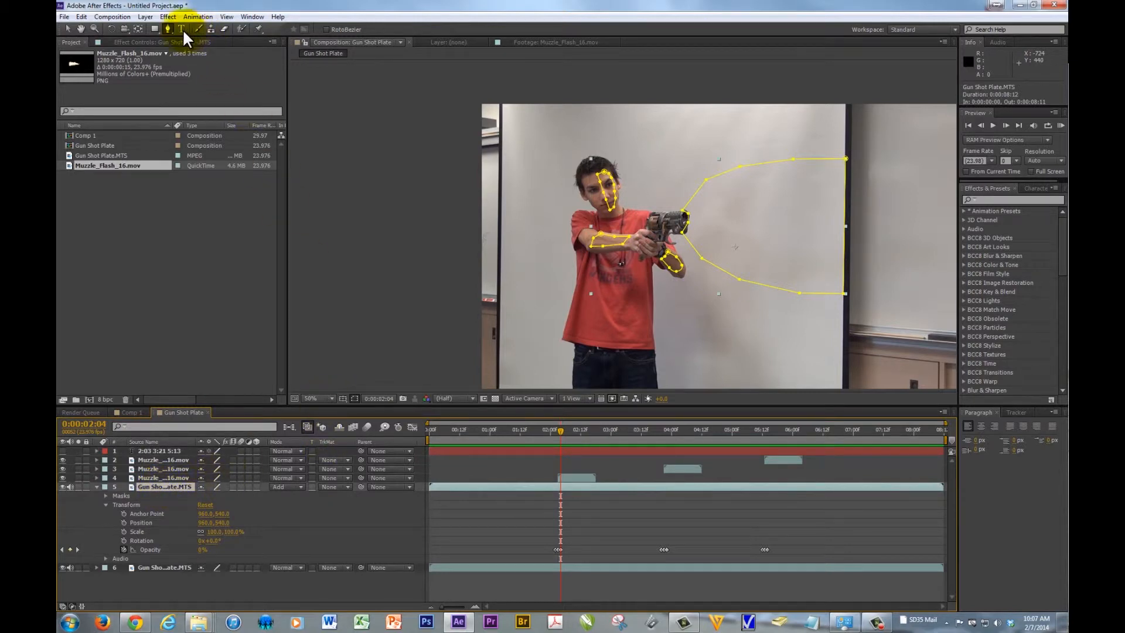
click(168, 28)
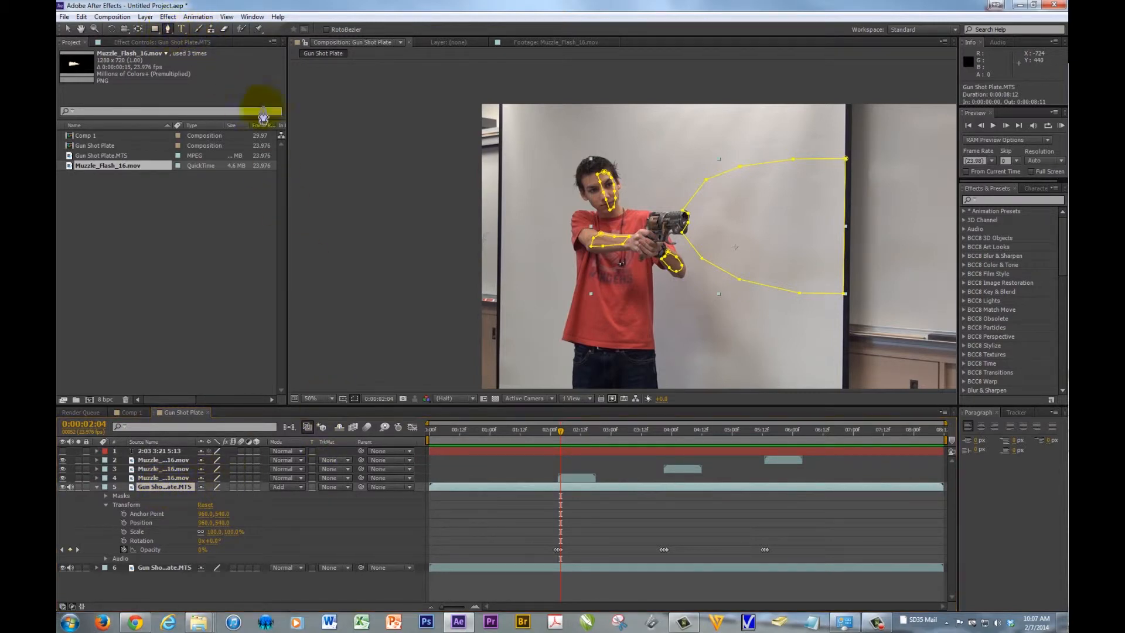
click(644, 293)
click(644, 316)
click(644, 341)
click(648, 369)
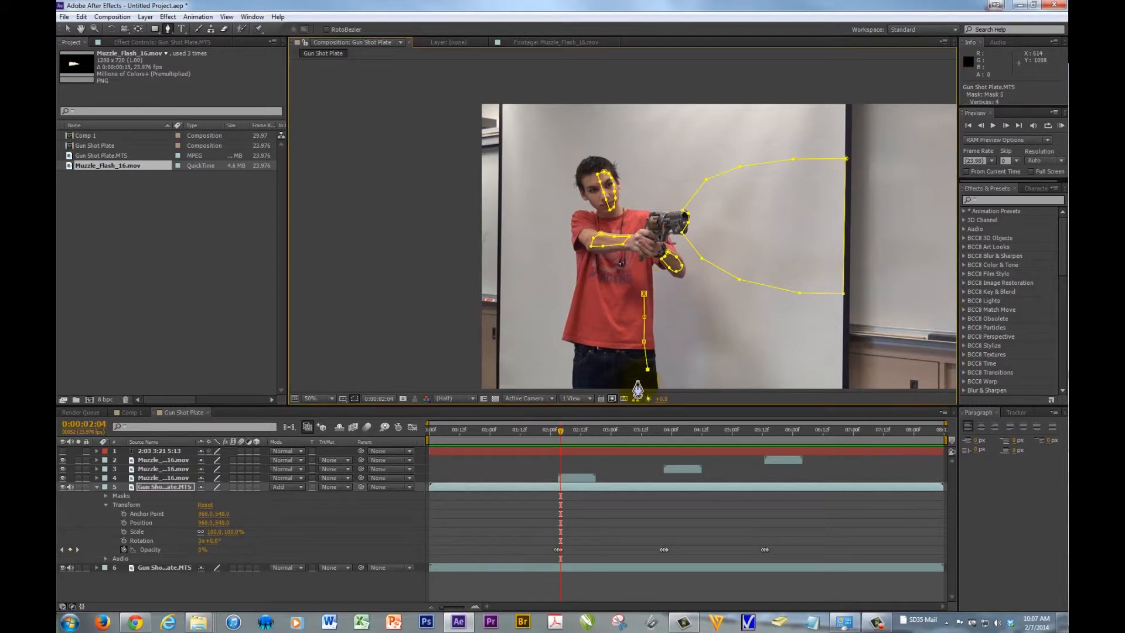
click(629, 376)
click(625, 353)
click(623, 319)
click(627, 293)
click(644, 293)
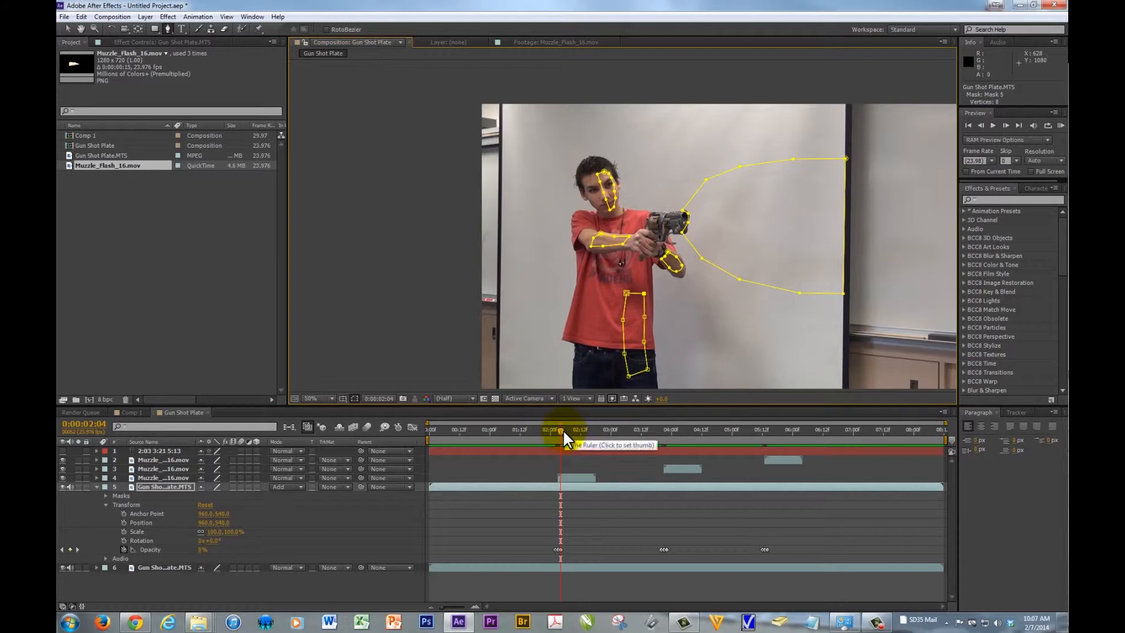
- At 0:00:02:03, set the Mask Feather of Mask 5 to 70 pixels
drag(561, 429, 543, 446)
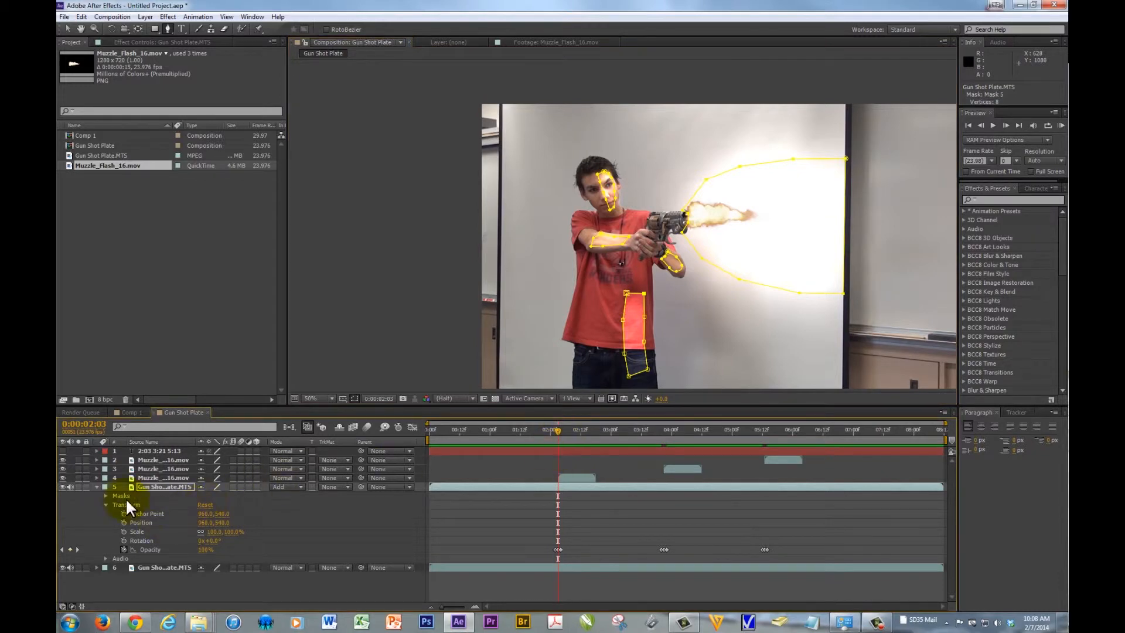
click(106, 496)
scroll(123, 494, down, 5)
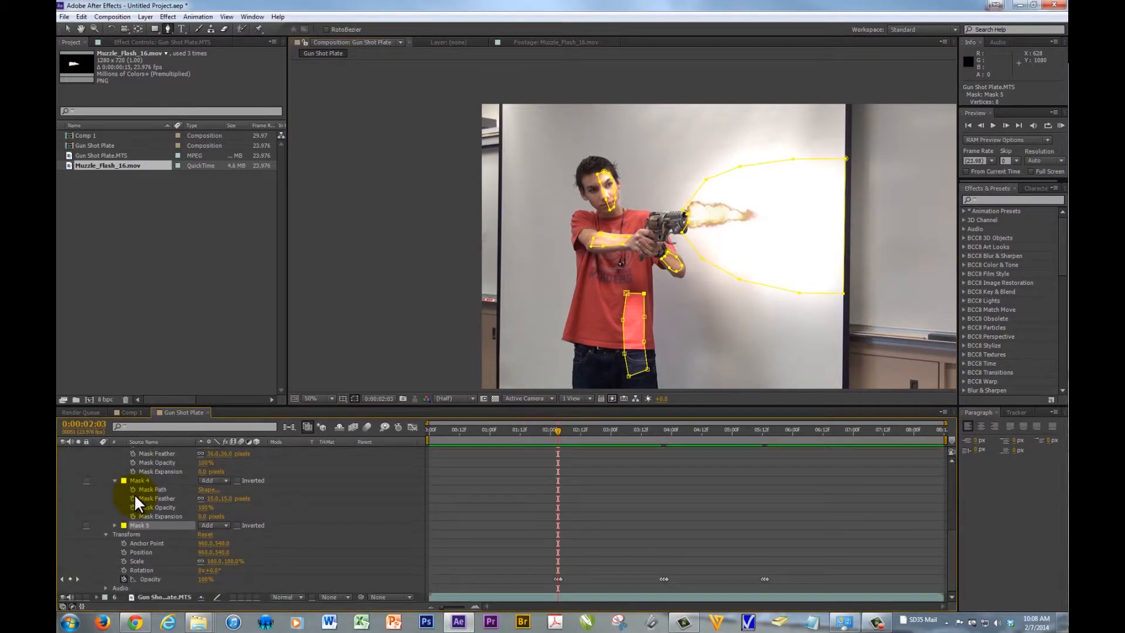
click(114, 525)
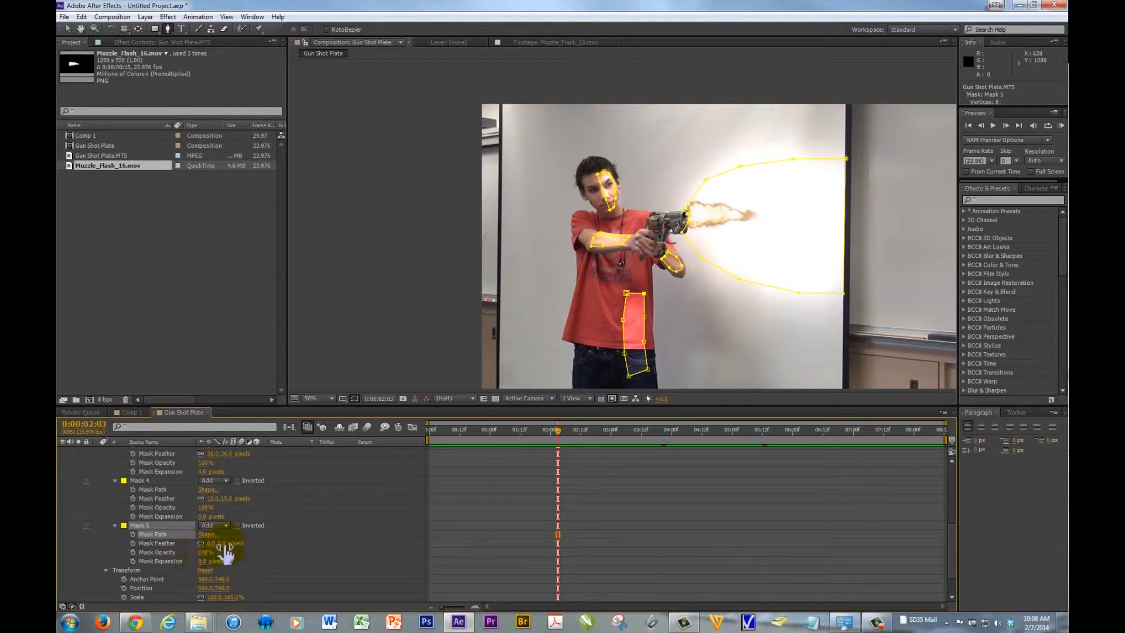
drag(226, 544, 259, 547)
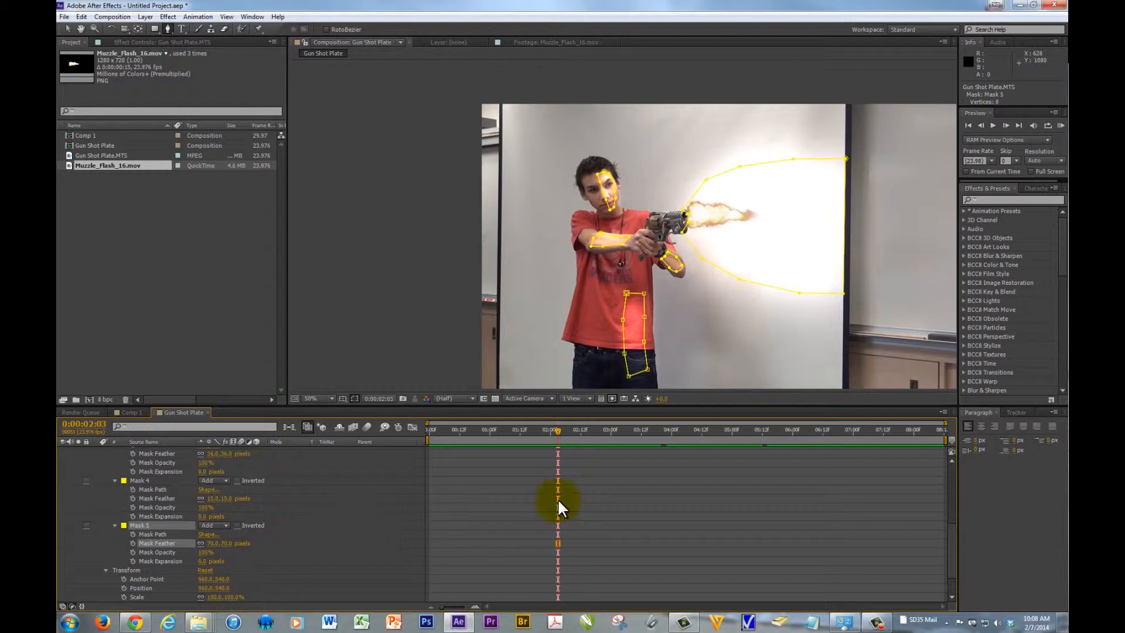
- Reshape Mask 5 by extending its upper points toward the actor's hands and its lower points down the jeans
mouse_move(556, 429)
mouse_down()
mouse_move(529, 427)
mouse_move(556, 431)
mouse_up()
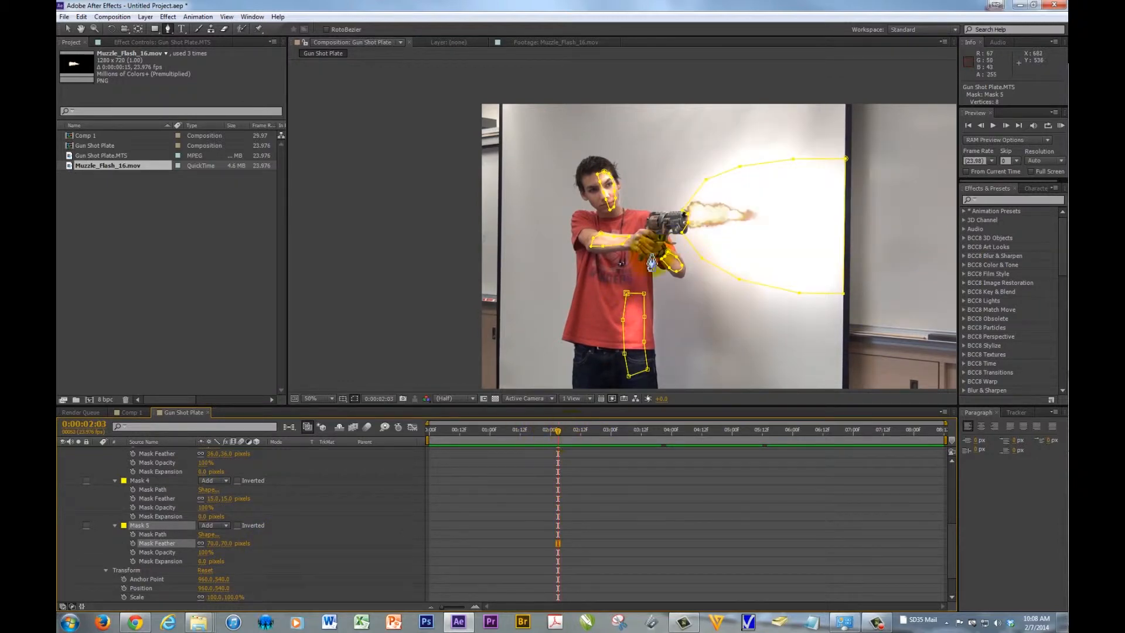
drag(626, 293, 629, 262)
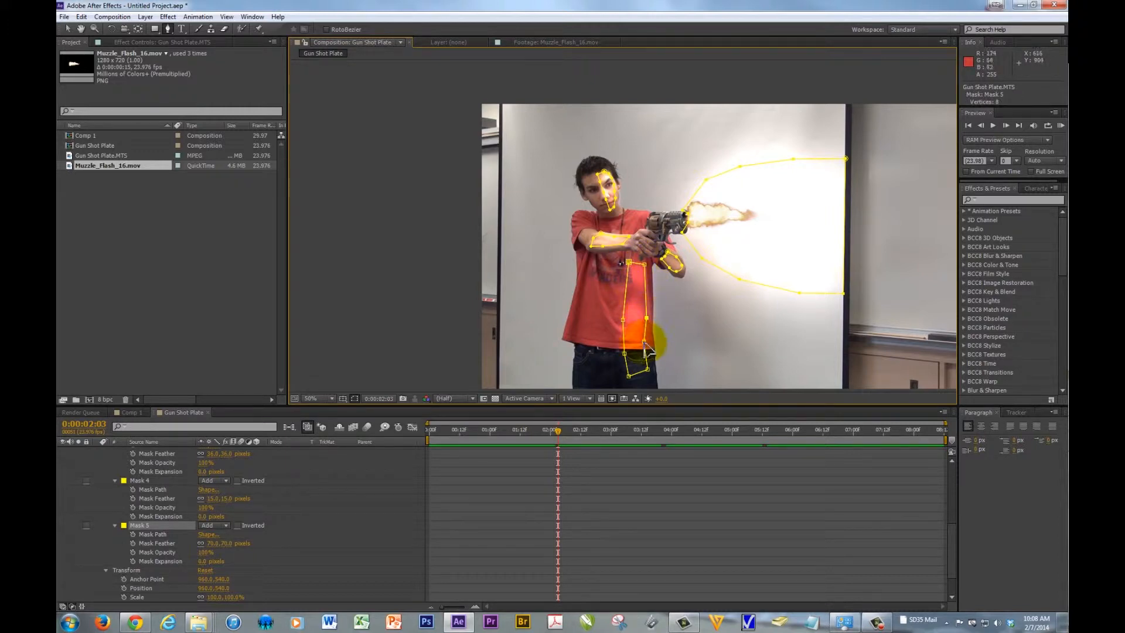
drag(647, 359, 631, 374)
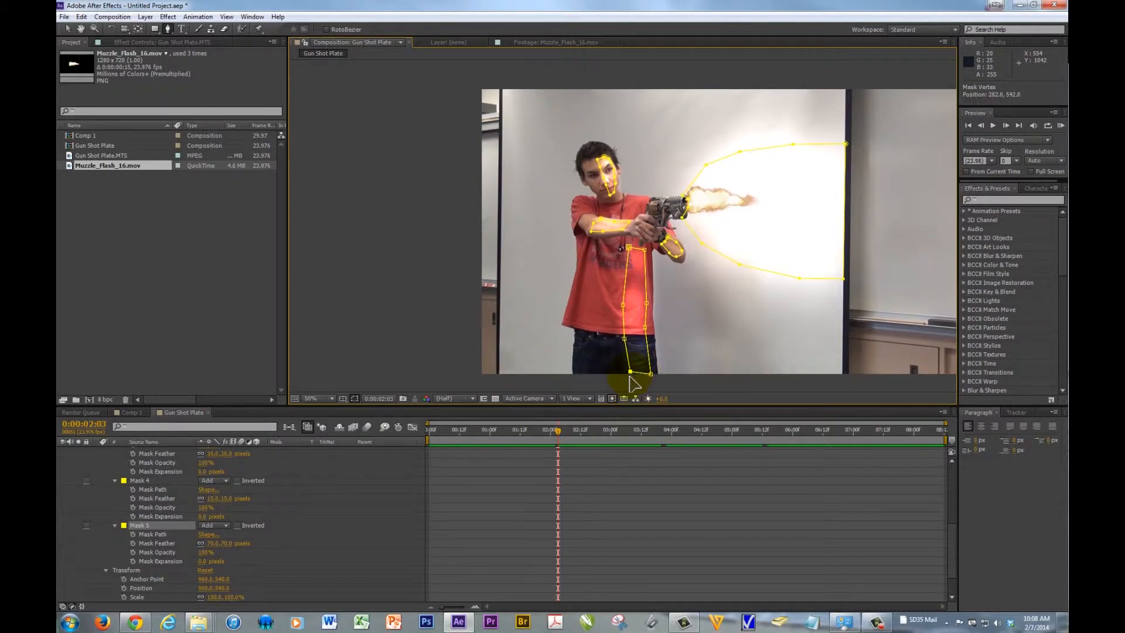
- Select the top layer named with the gunshot times to hide the mask outlines, and scrub past the second gunshot to 0:00:04:04
scroll(202, 504, up, 5)
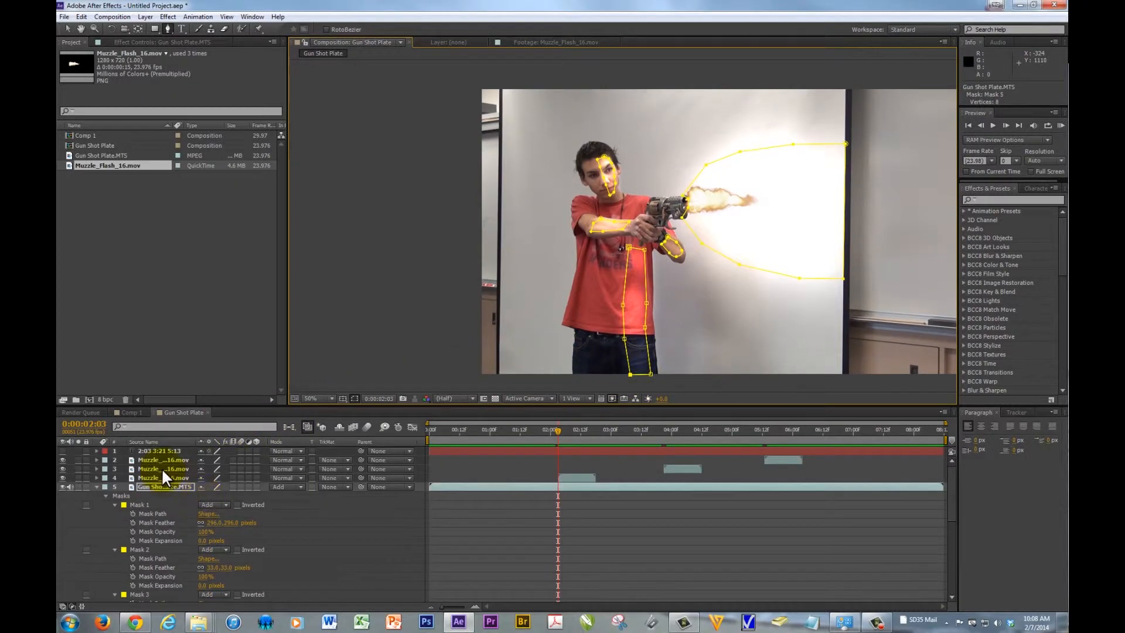
click(155, 450)
drag(548, 432, 678, 440)
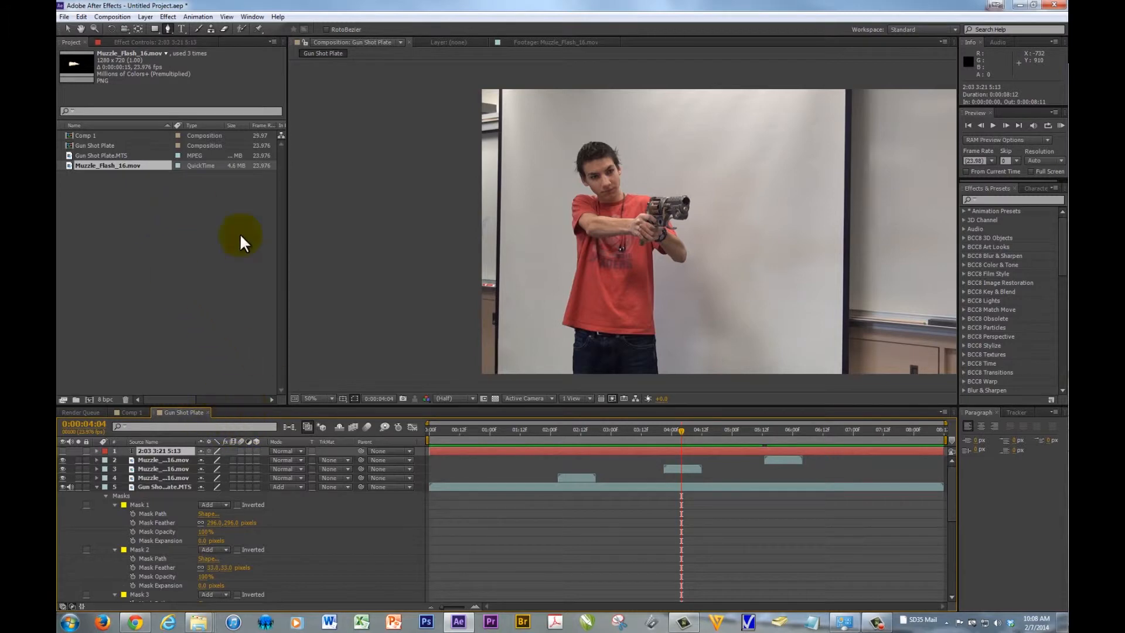
- Add the Gun Shot Plate composition to the render queue and set its output module format to H.264 with the default format options
click(117, 16)
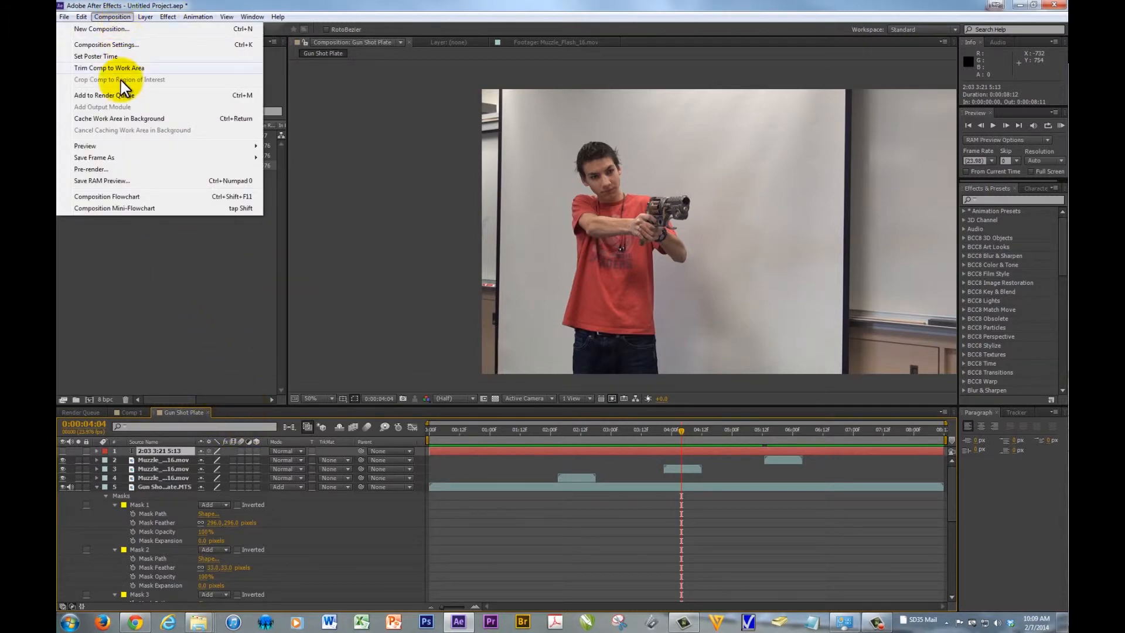
click(105, 97)
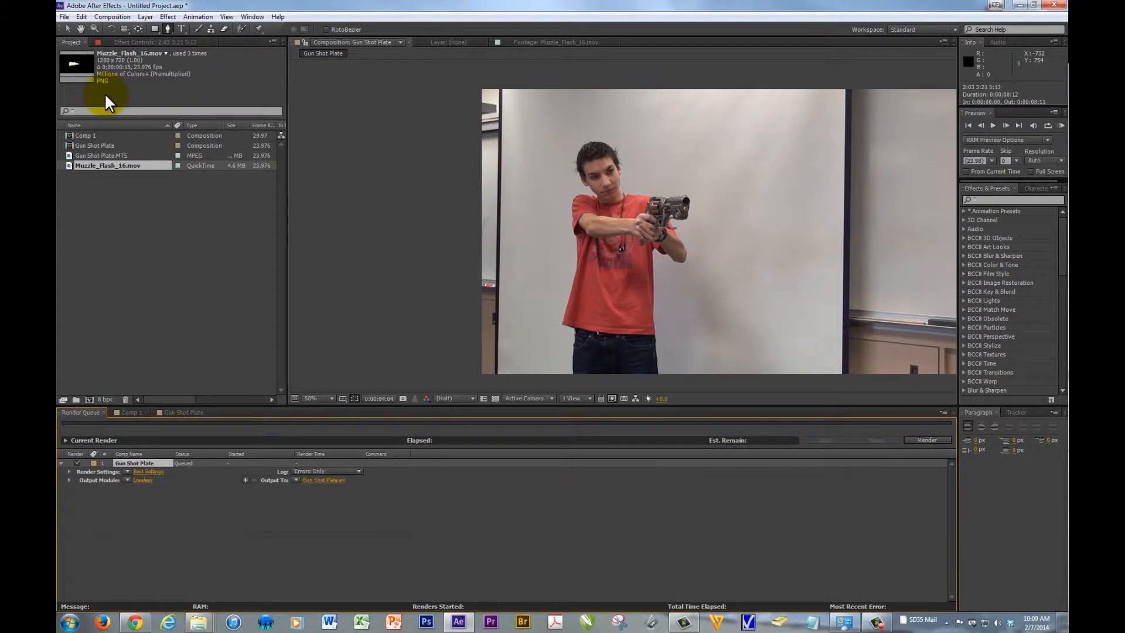
click(141, 479)
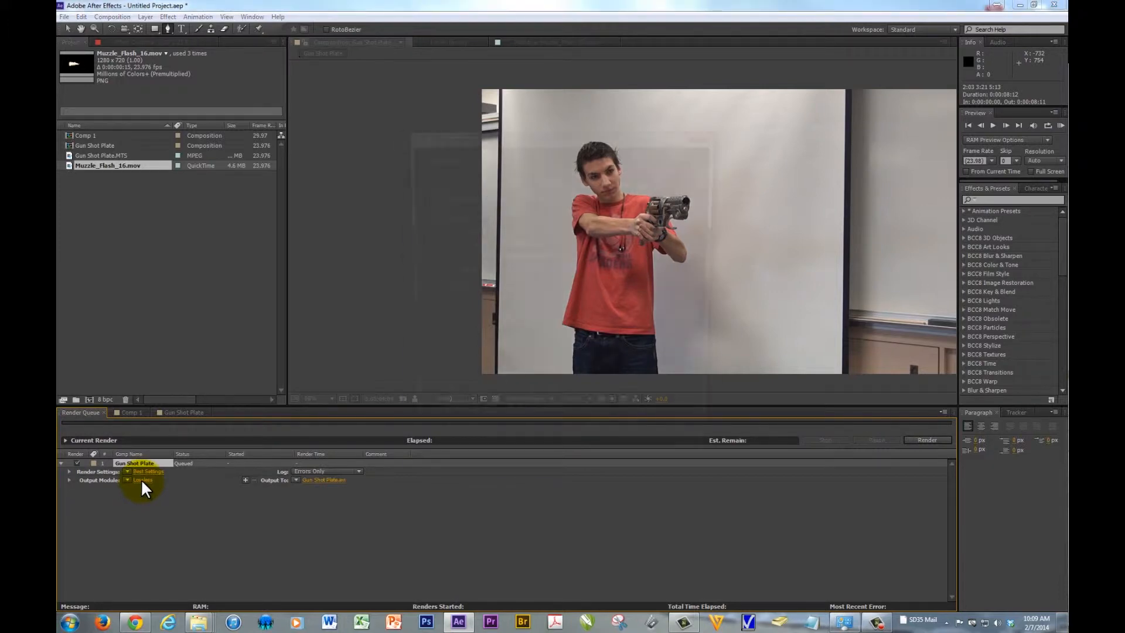
click(501, 183)
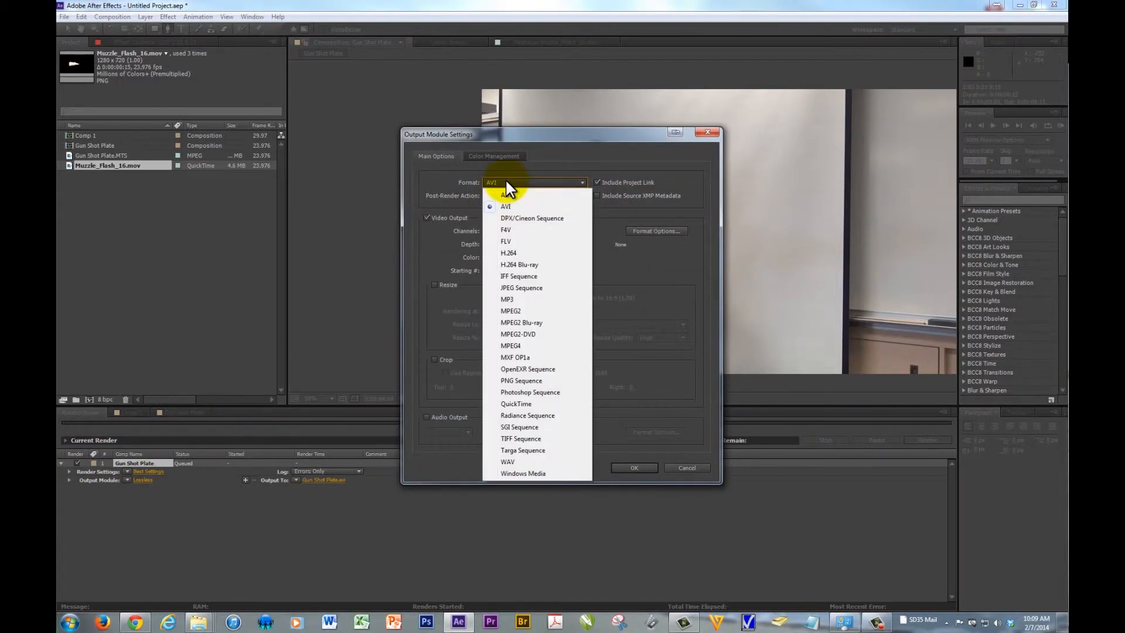
click(506, 252)
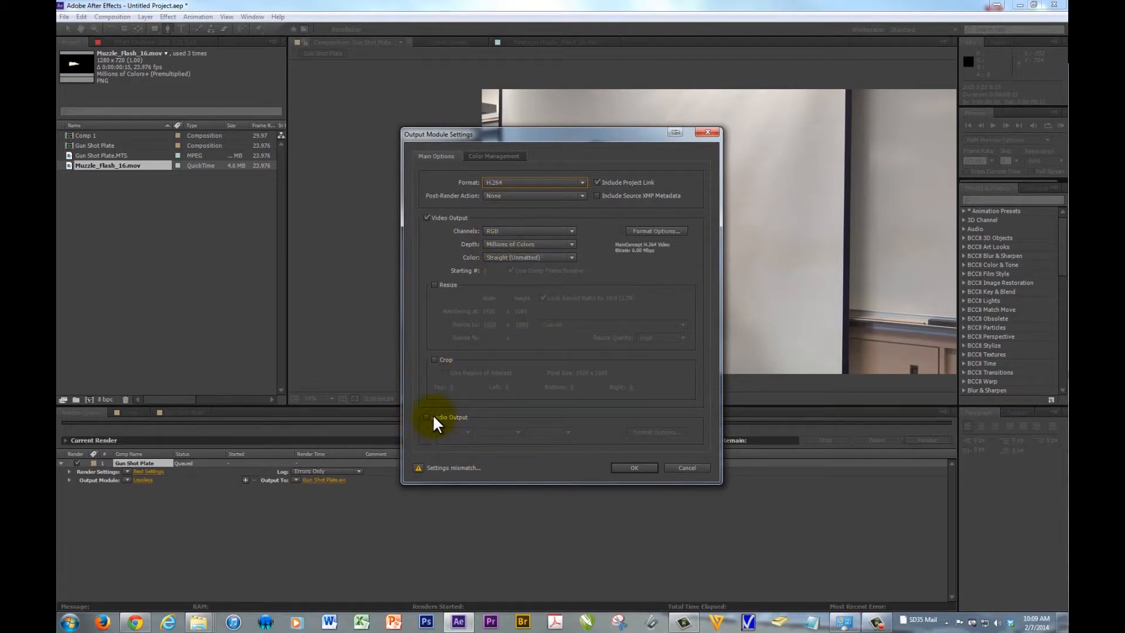
click(657, 229)
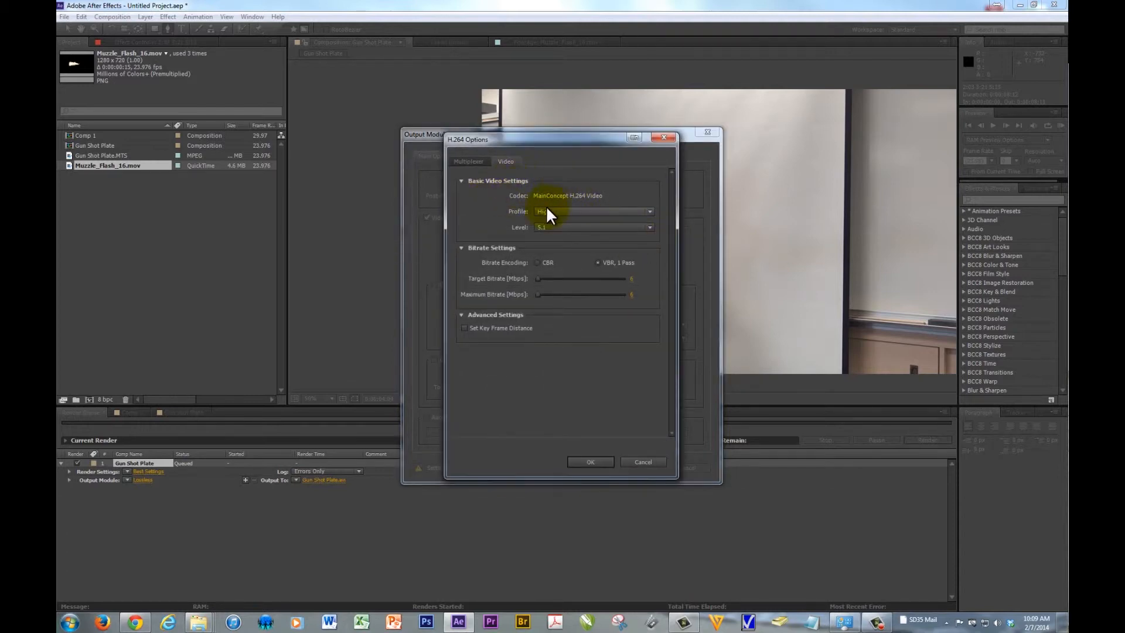
click(595, 463)
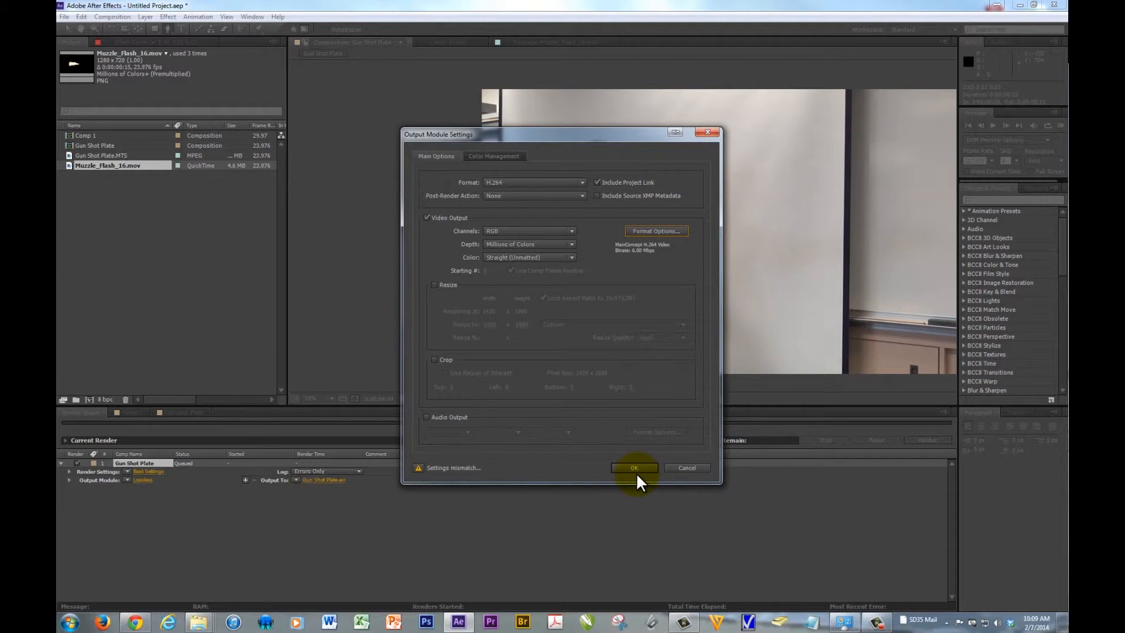
click(635, 468)
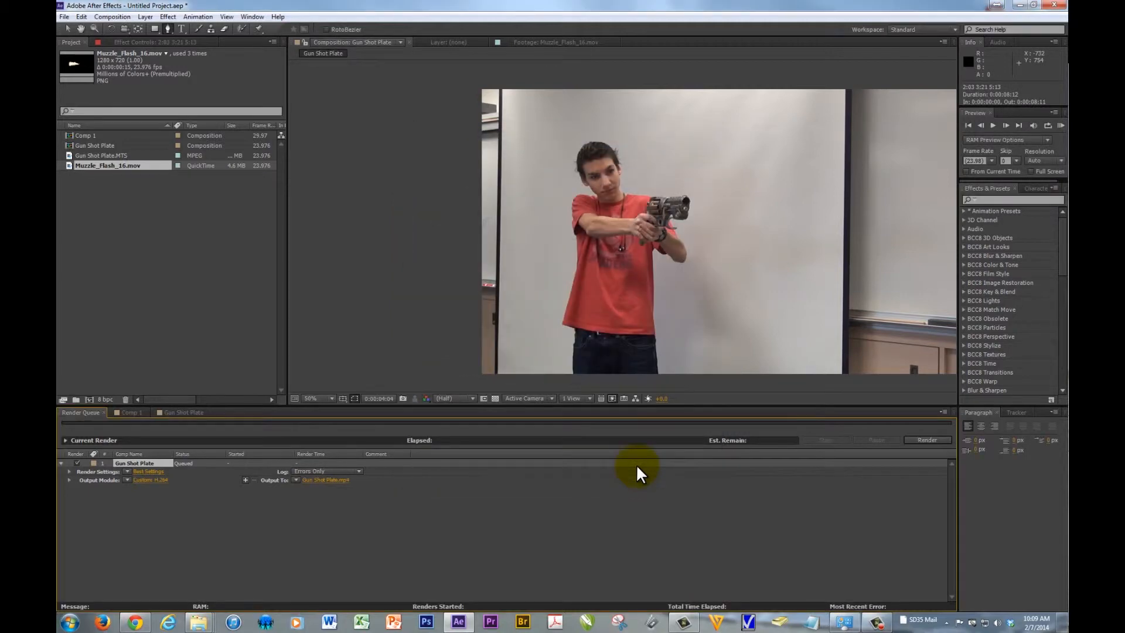
- Set the render output to Gun Shot Plate.mp4 on the Desktop and render the queued composition
click(330, 480)
drag(190, 207, 196, 88)
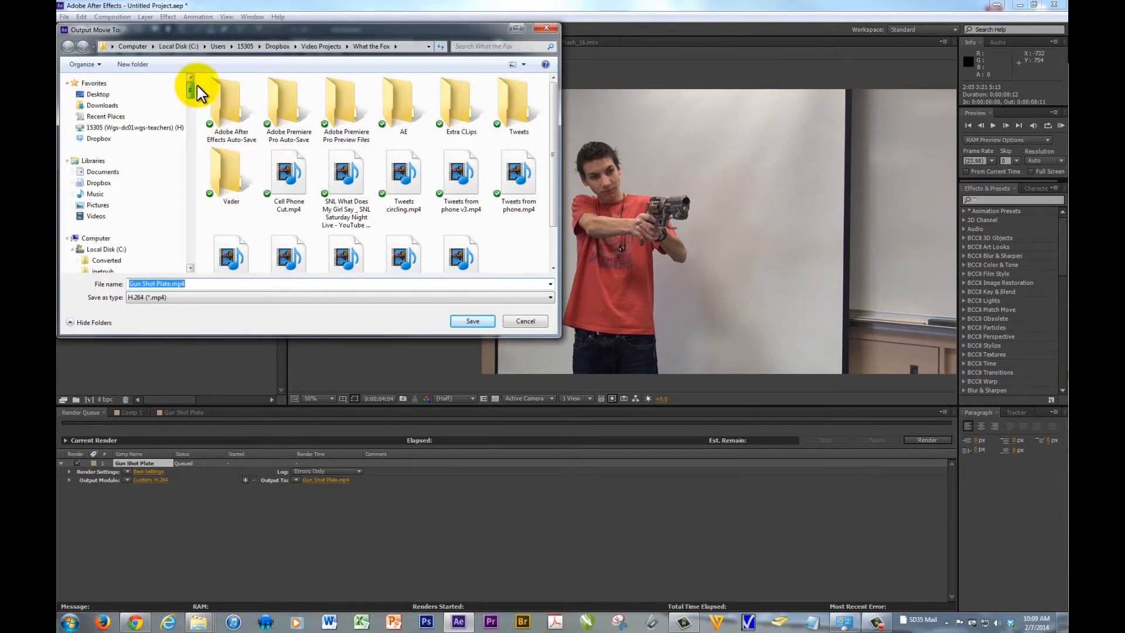
click(96, 94)
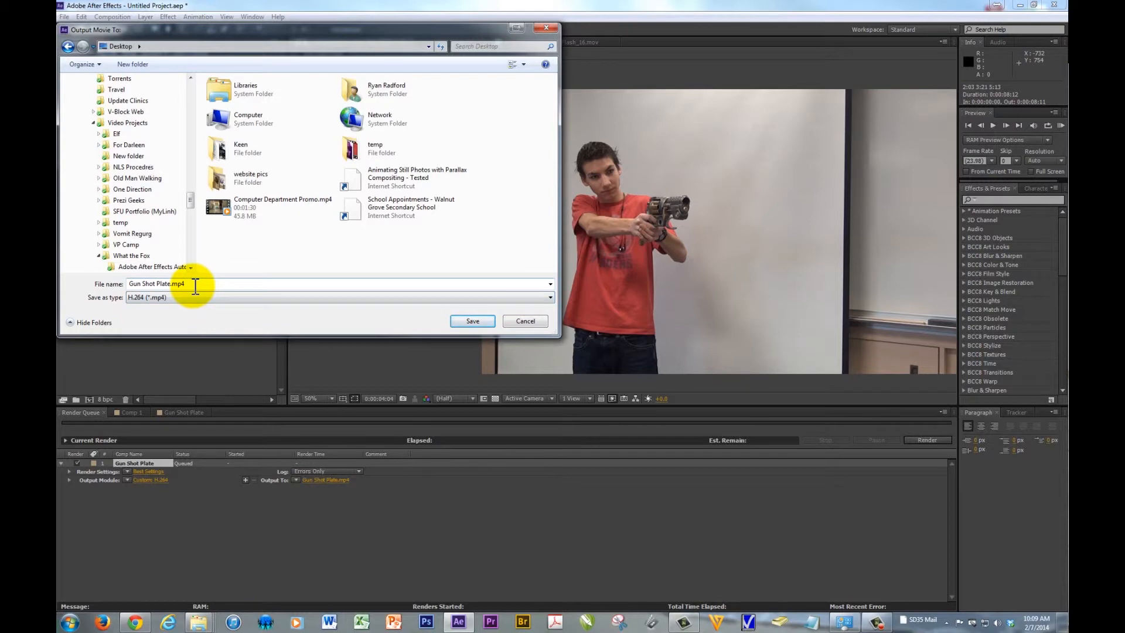
click(477, 320)
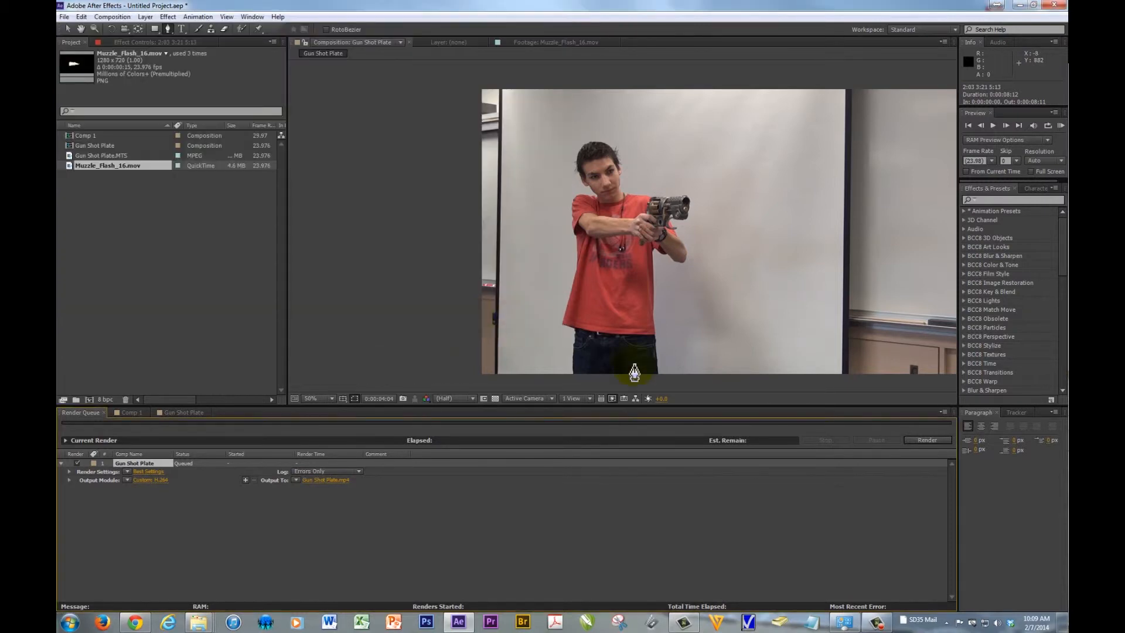
click(925, 439)
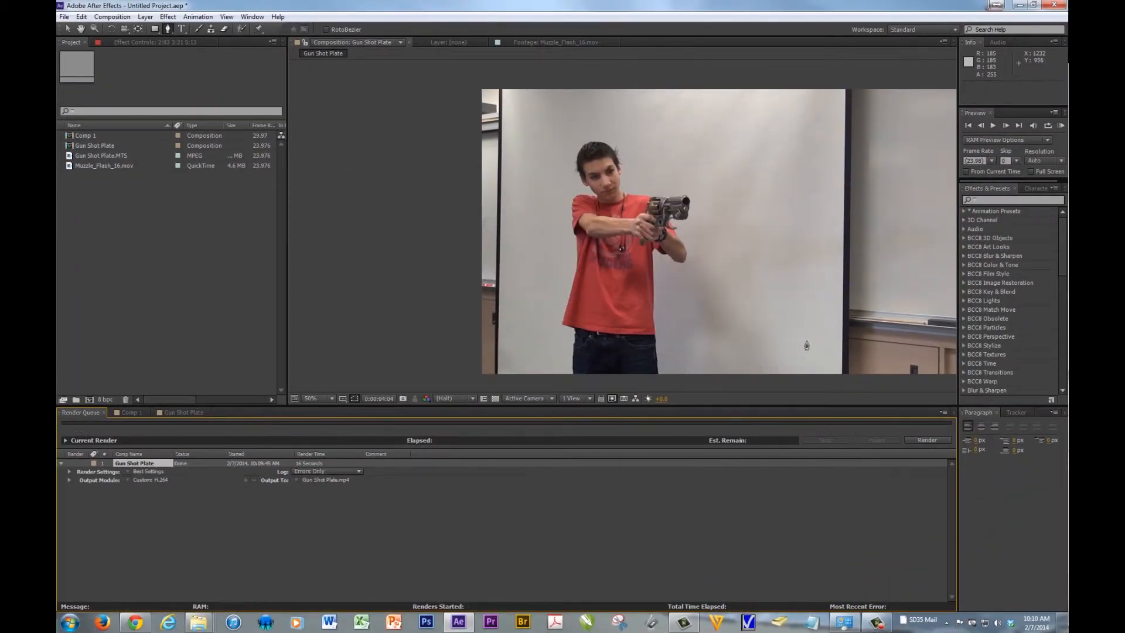
- Play the rendered Gun Shot Plate.mp4 from the desktop to check the muzzle flashes, and close the player
click(1019, 6)
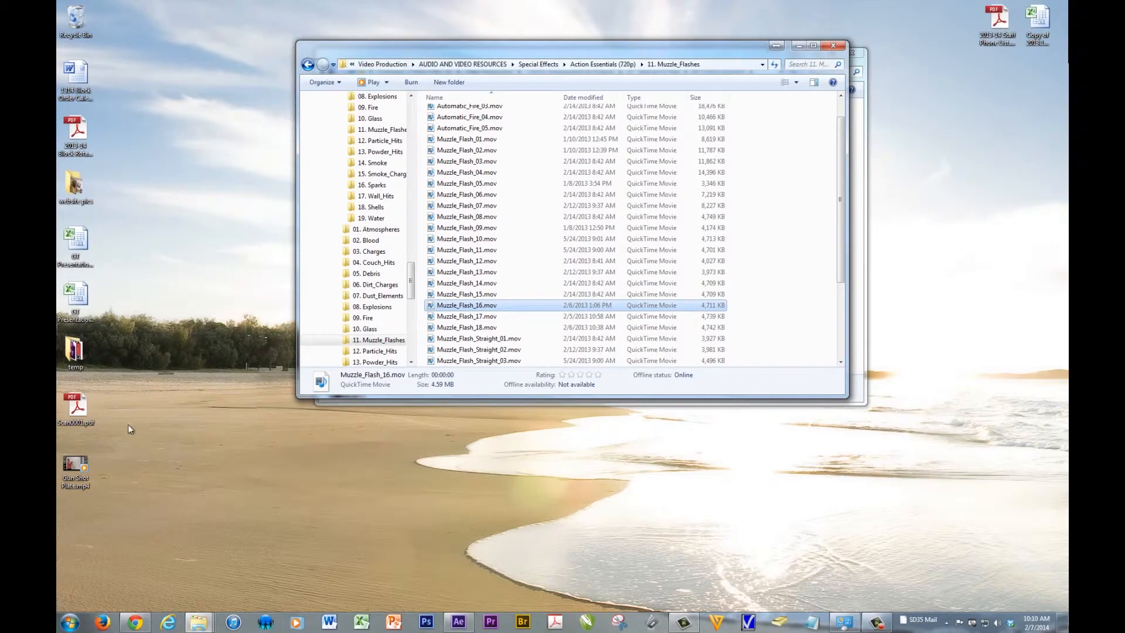
click(81, 478)
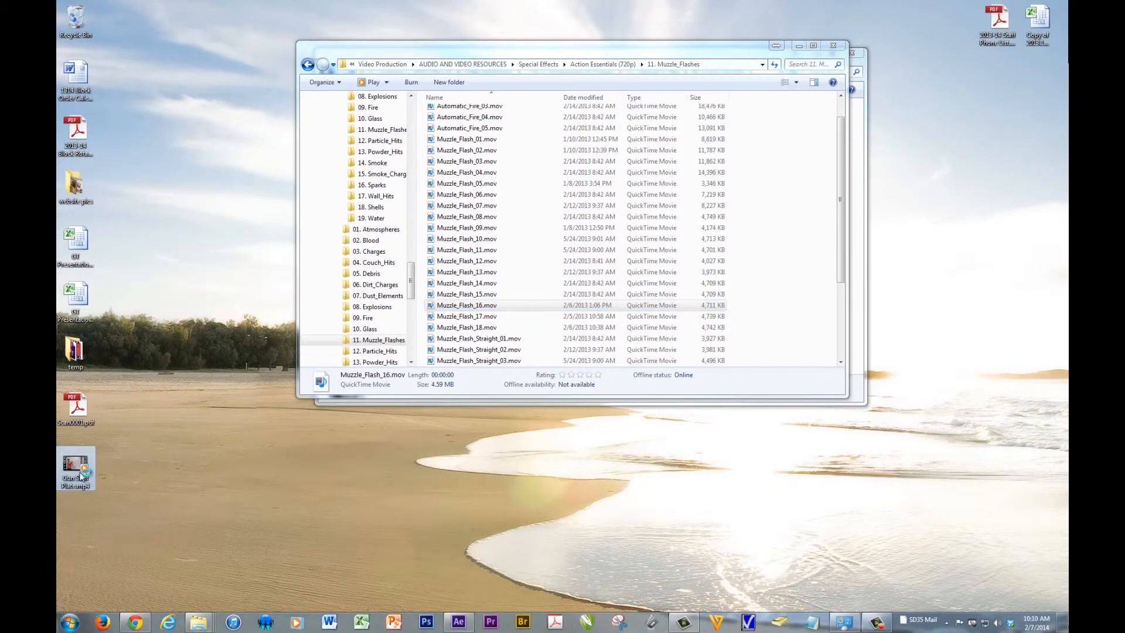
double_click(80, 477)
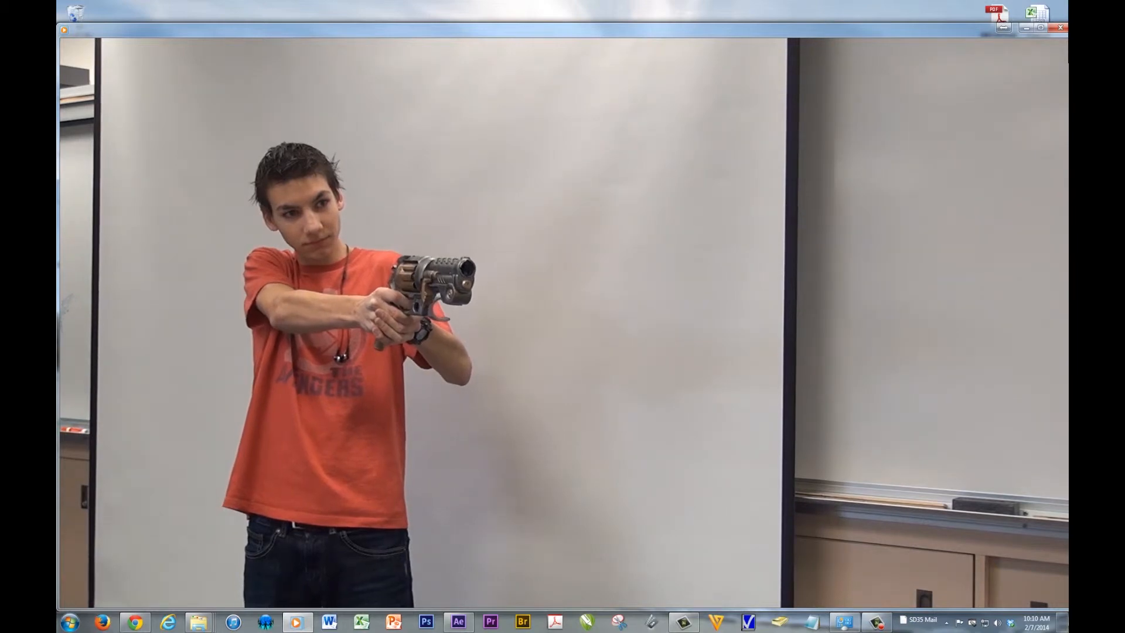
mouse_move(953, 81)
mouse_move(950, 35)
mouse_down()
mouse_move(926, 20)
mouse_move(944, 22)
mouse_up()
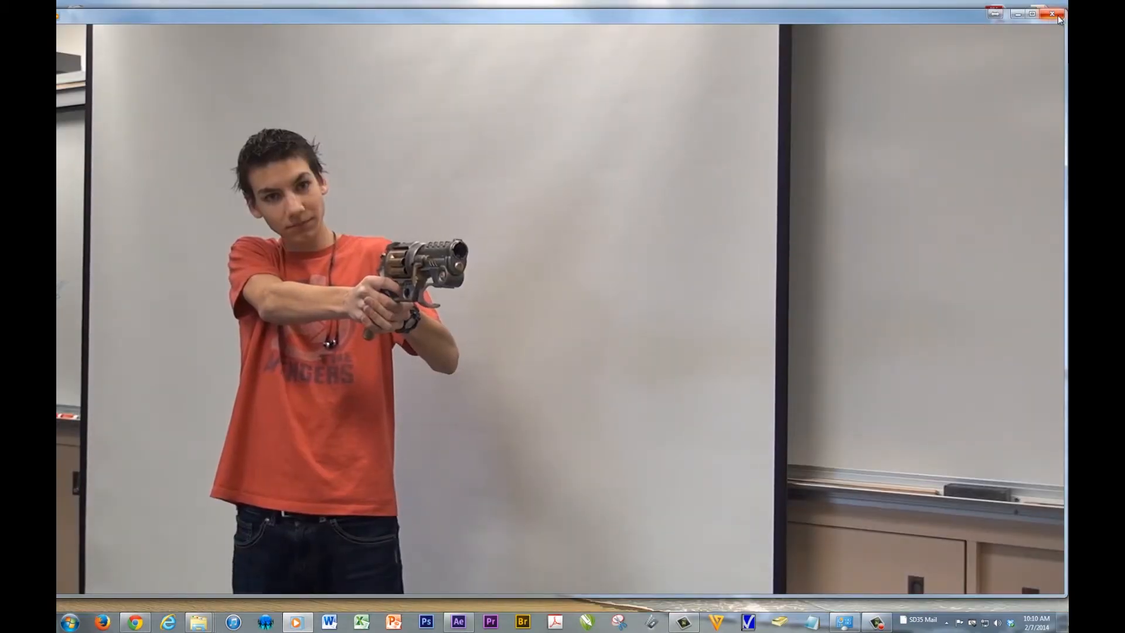
click(1057, 17)
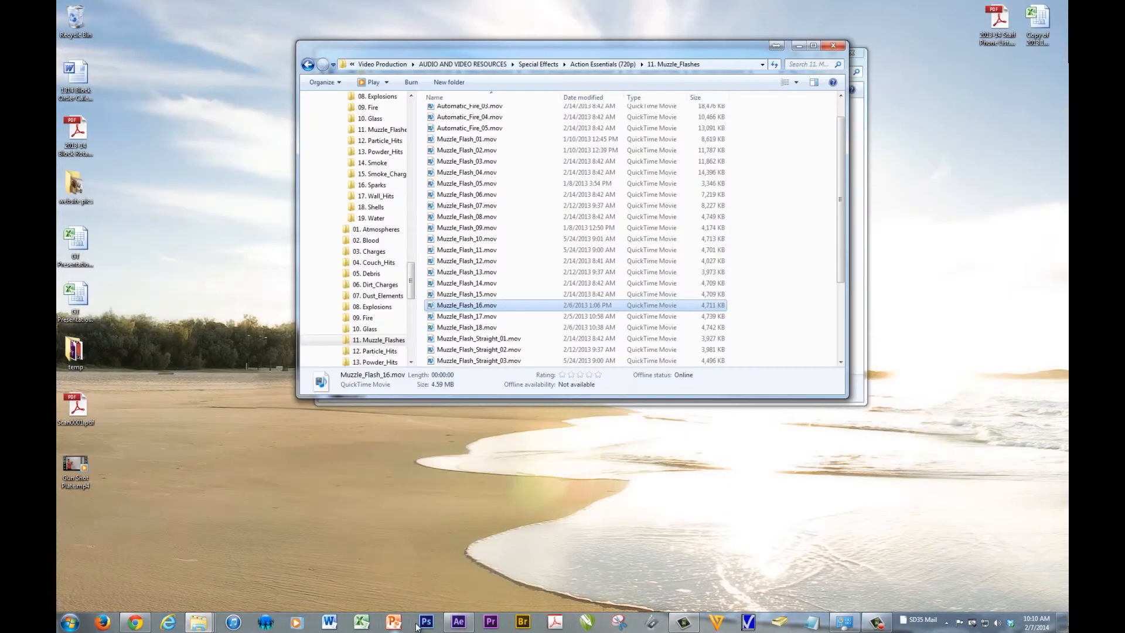
- Switch to Premiere Pro, open Gun Shot Plate.mp4 in the source monitor and scrub through the clip
click(492, 622)
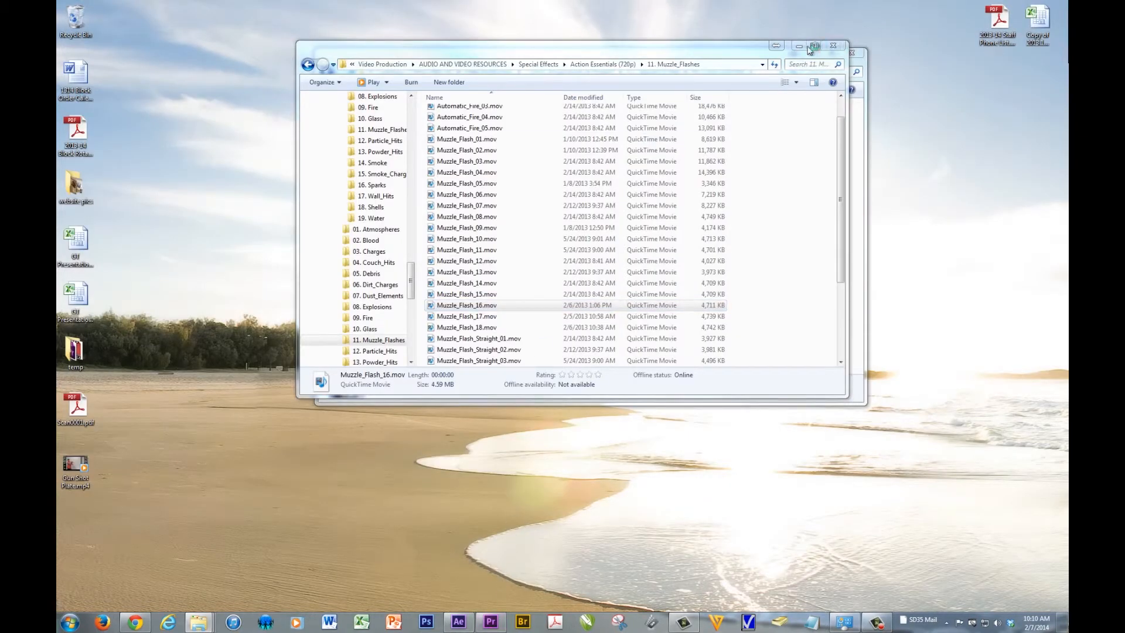
click(459, 628)
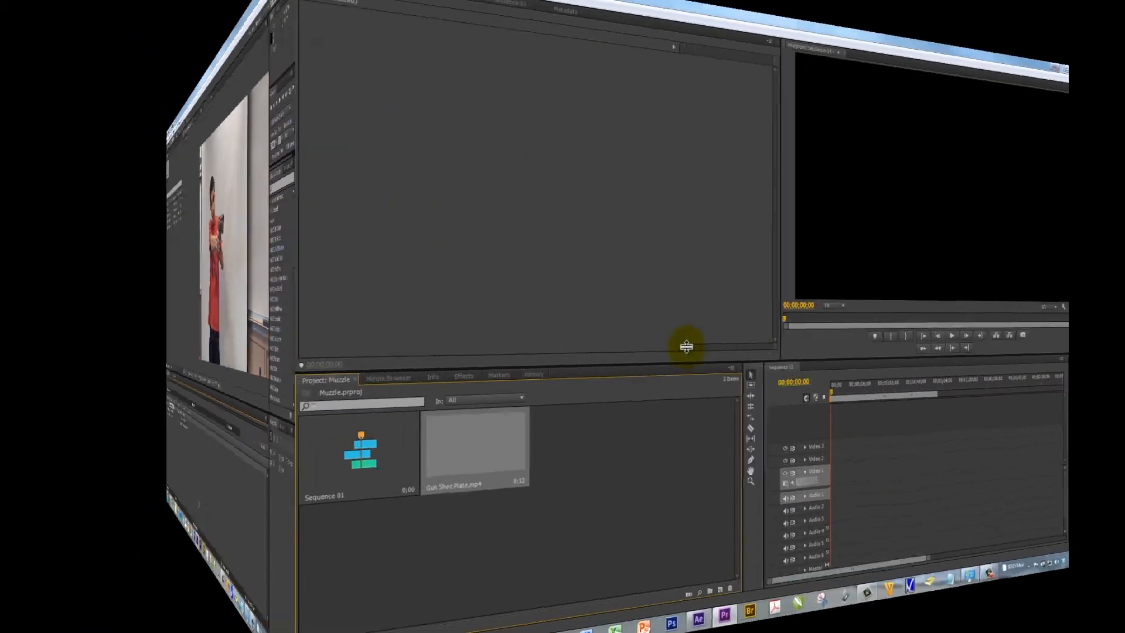
click(218, 445)
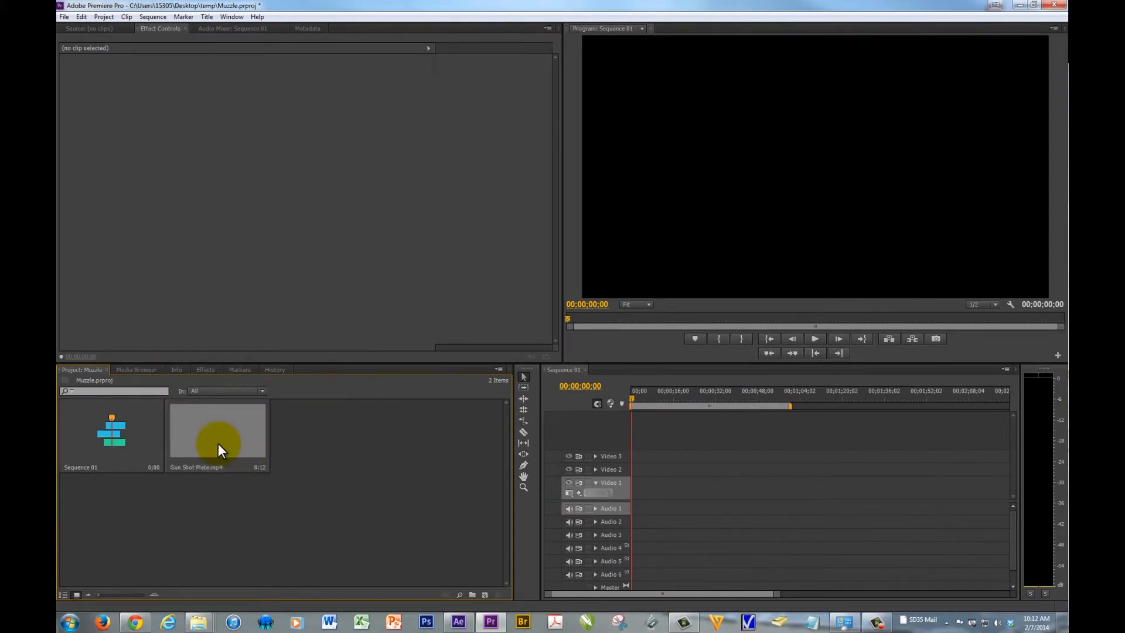
double_click(218, 443)
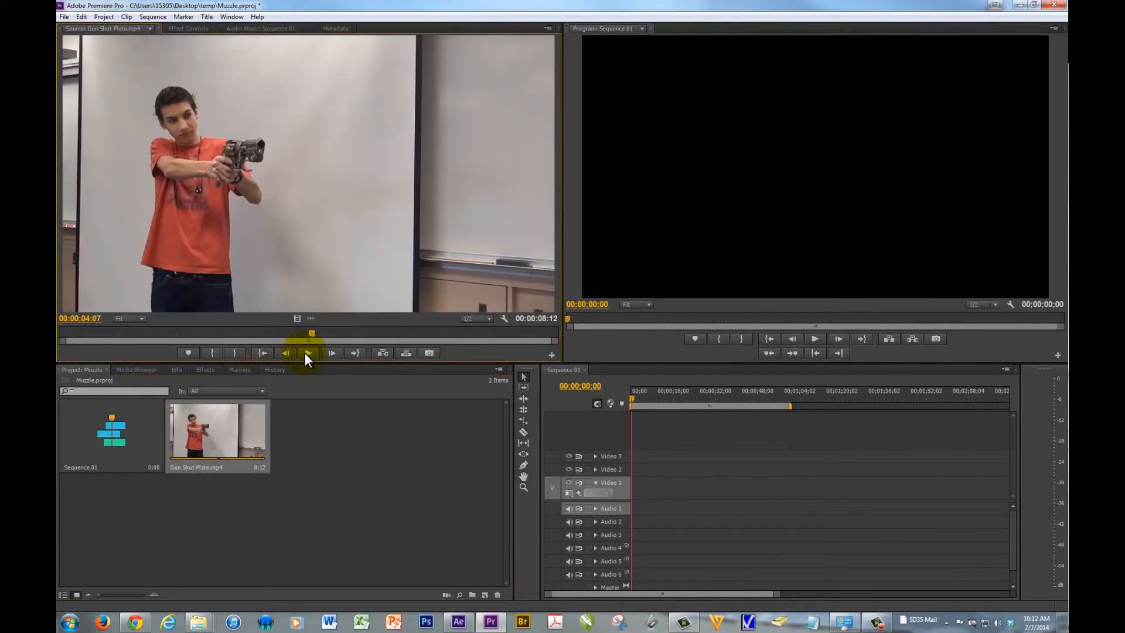
drag(321, 331, 113, 347)
- Place Gun Shot Plate.mp4 at the start of Video 1 in Sequence 01, changing the sequence settings to match the clip
drag(226, 434, 646, 482)
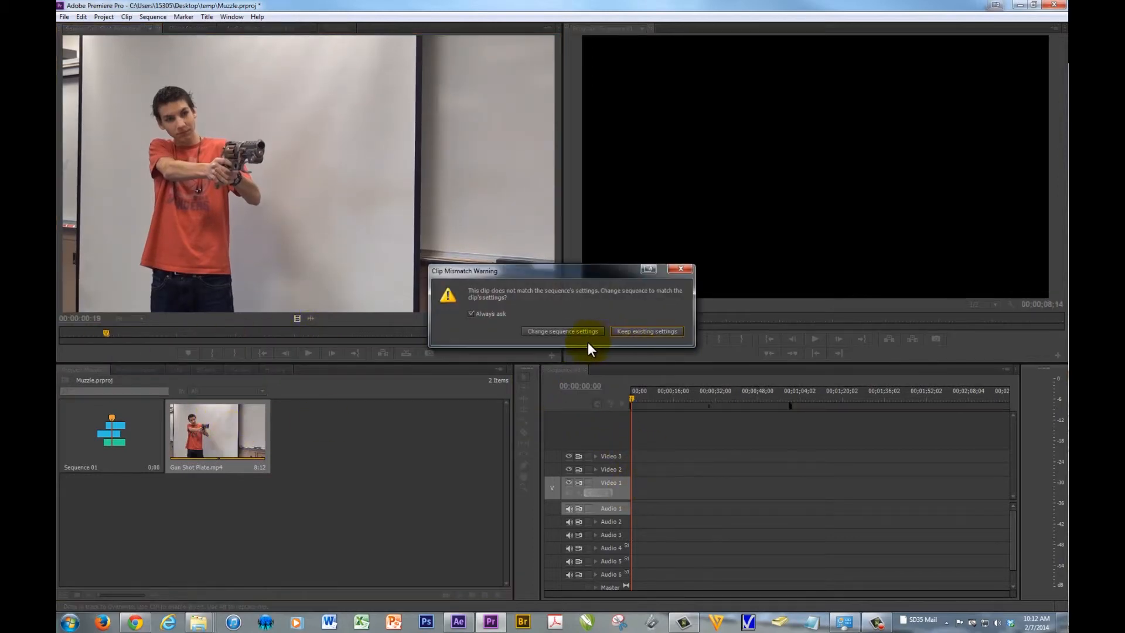
click(567, 329)
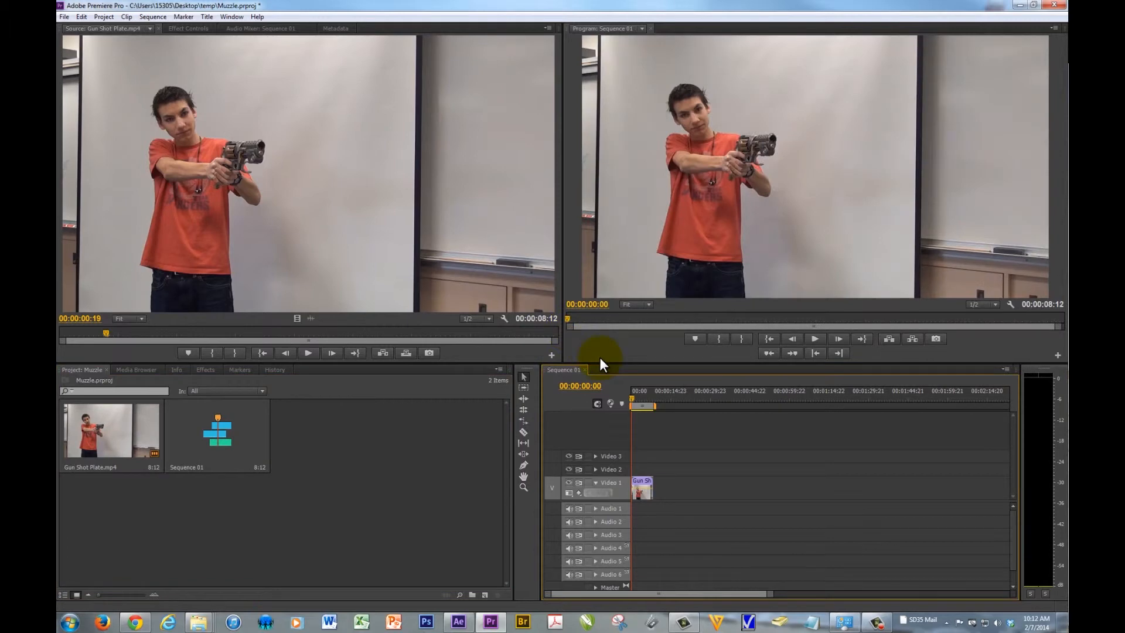
drag(768, 595, 683, 609)
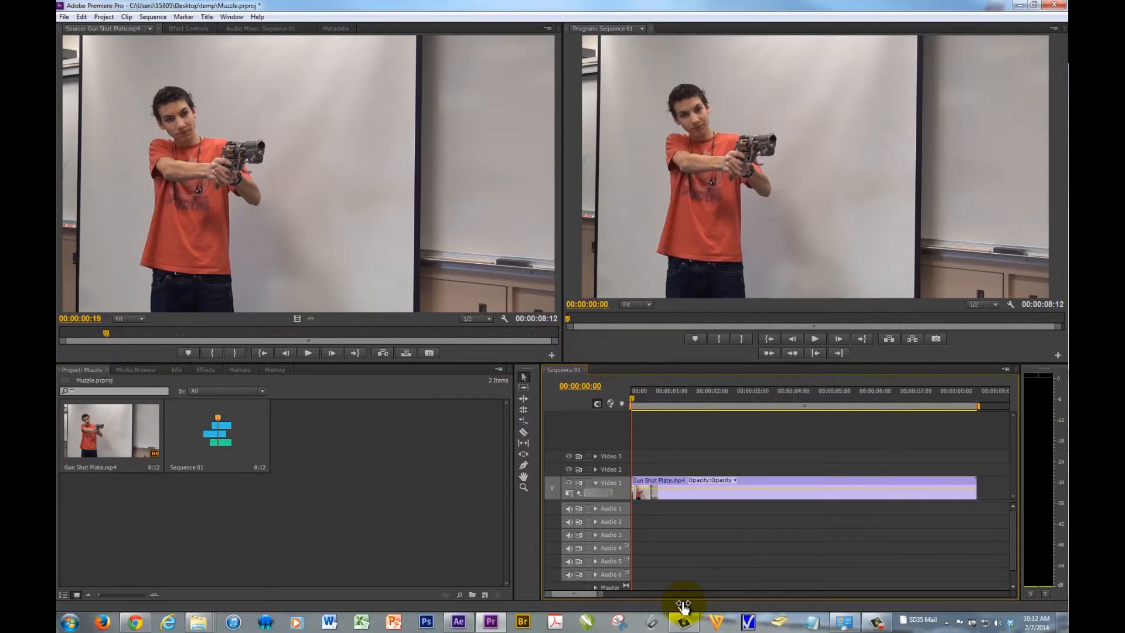
- Add a sequence marker on the first muzzle flash at 00:00:02:03
click(666, 402)
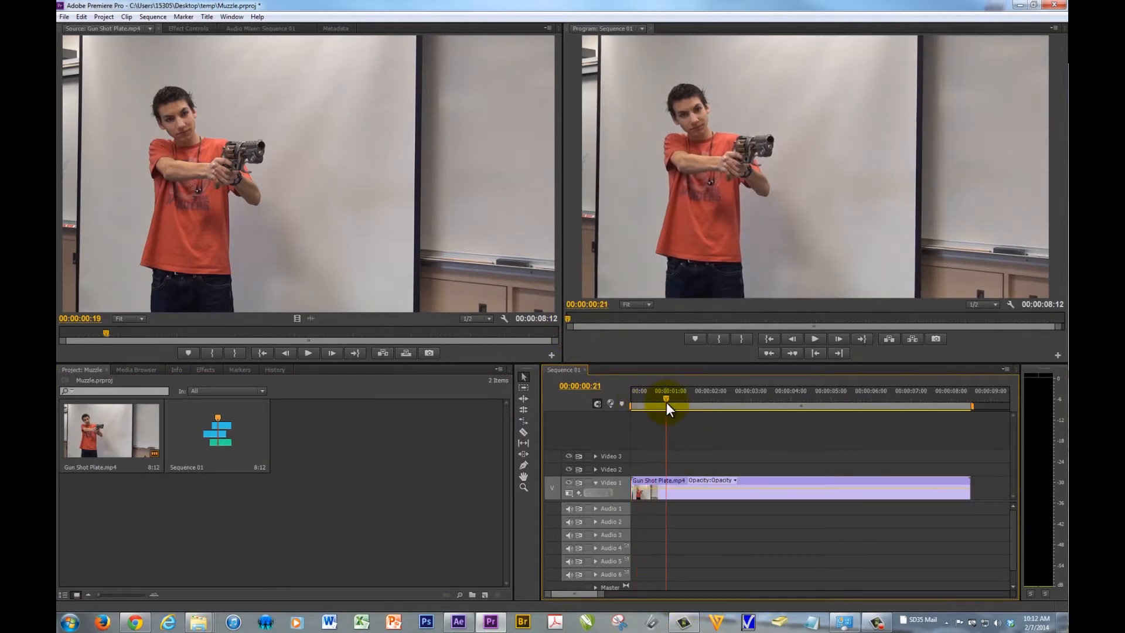
scroll(666, 402, down, 5)
drag(628, 593, 571, 594)
drag(672, 400, 700, 404)
key(Right)
key(Right)
key(Right)
key(Right)
key(Right)
key(Right)
key(Right)
key(Right)
key(Right)
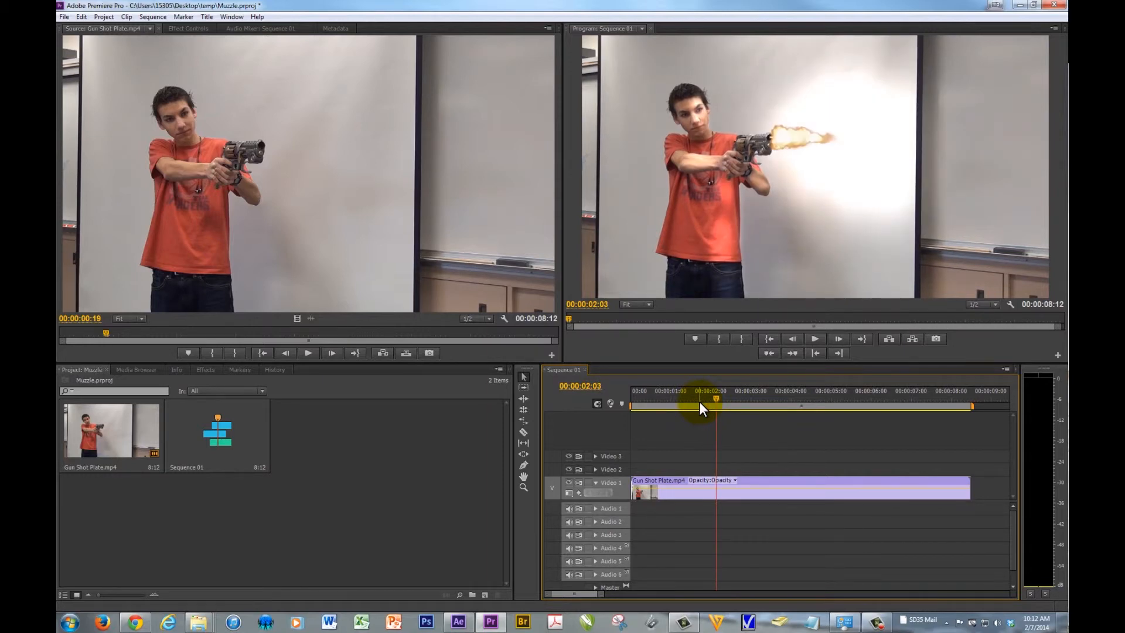
key(m)
- Add sequence markers on the second and third muzzle flashes at 00:00:03:21 and 00:00:05:13
key(space)
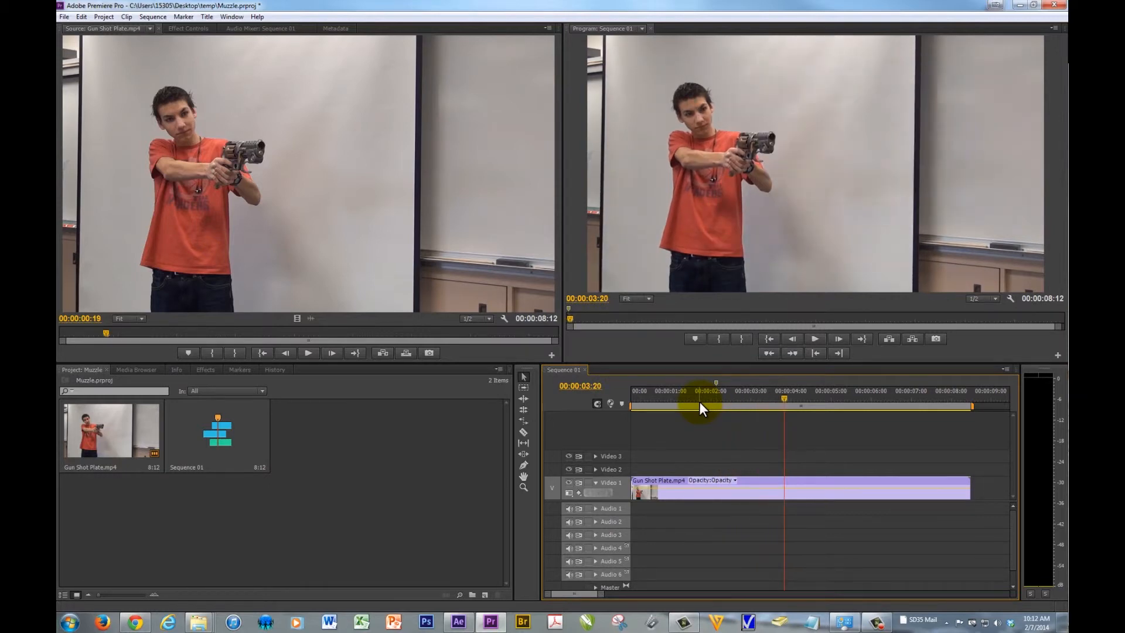
key(m)
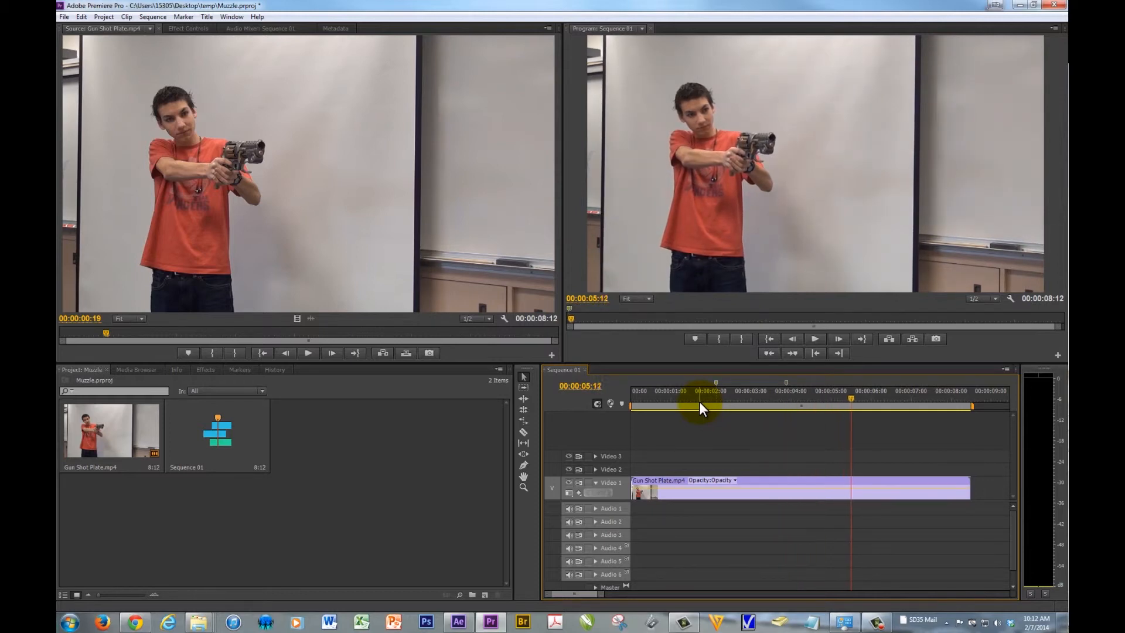
key(m)
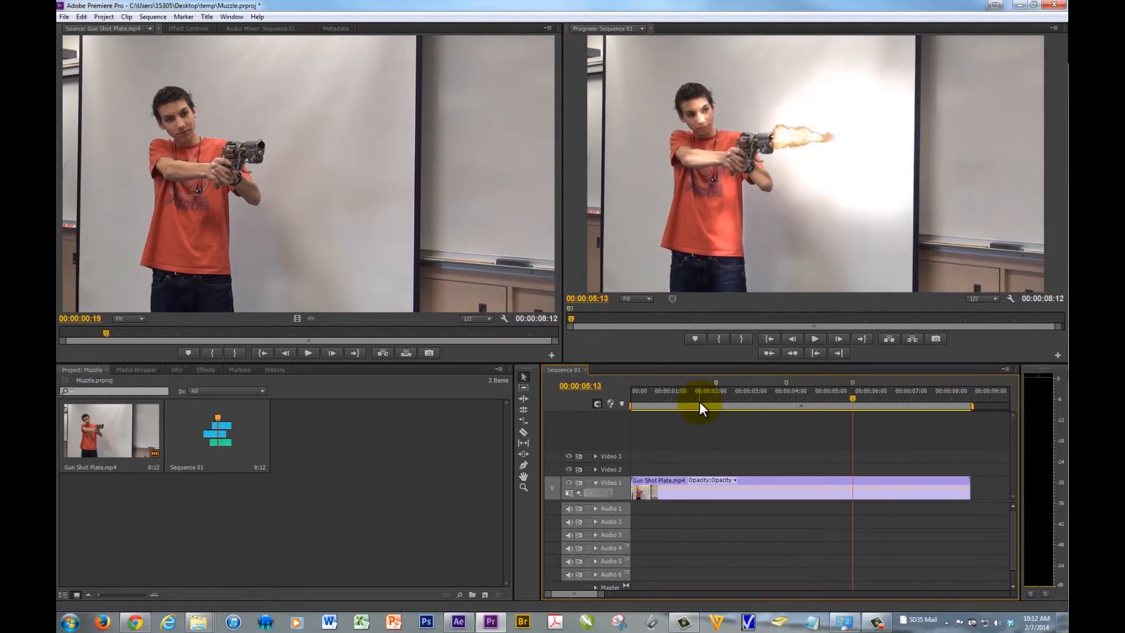
- Switch to the file explorer and browse the Common drive through Video Production, AUDIO AND VIDEO RESOURCES and Sound Effects to the Realistic Sound FX folder
mouse_move(198, 620)
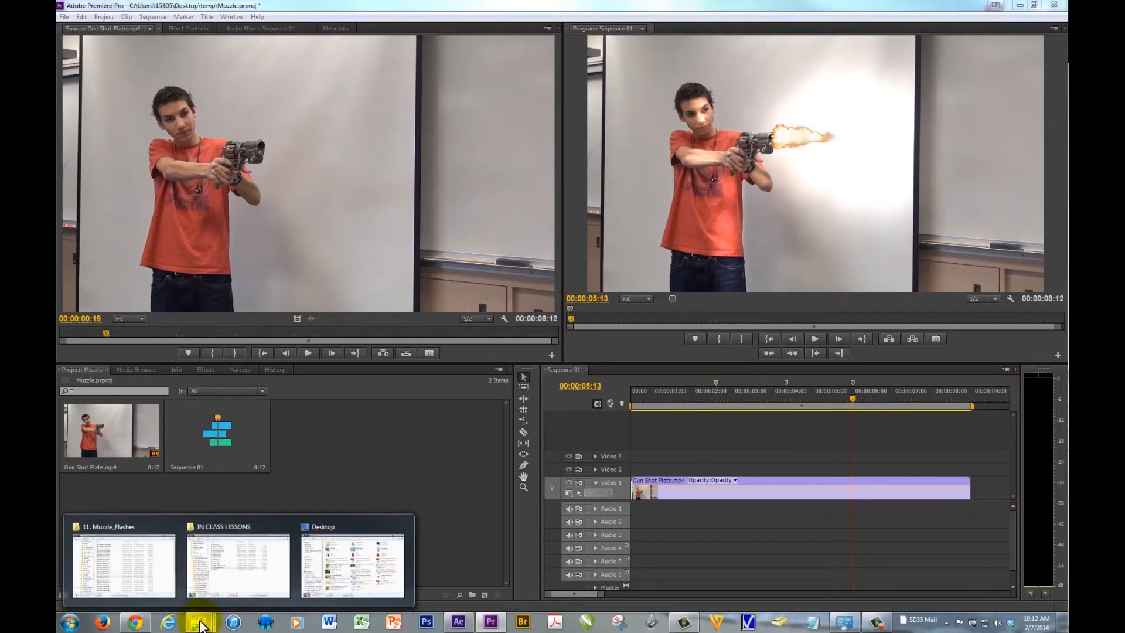
click(239, 543)
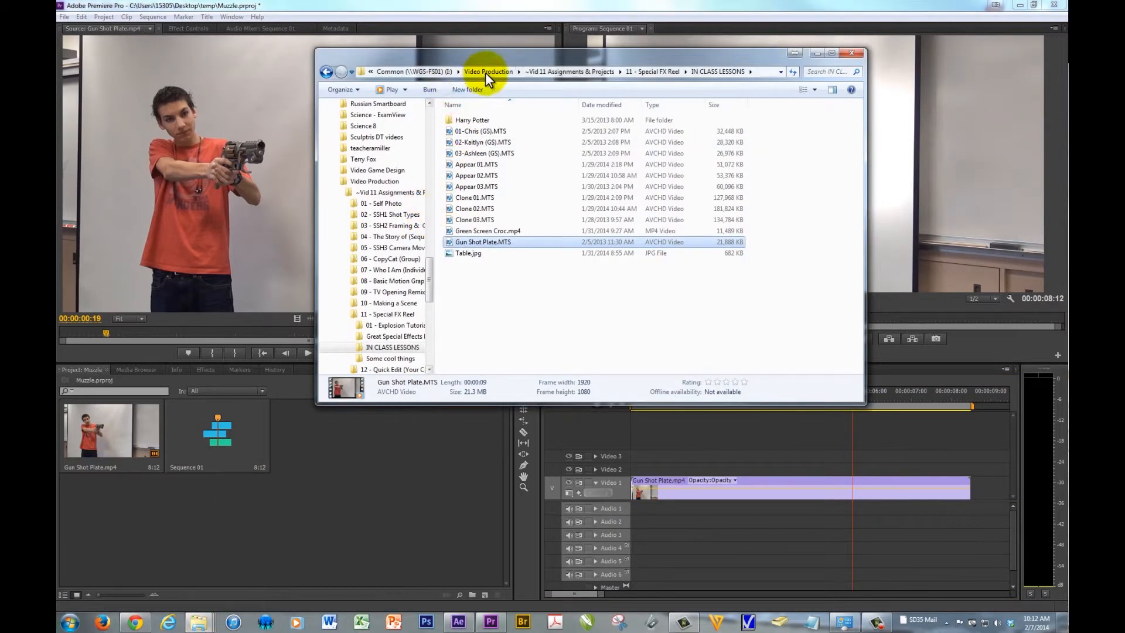
click(409, 71)
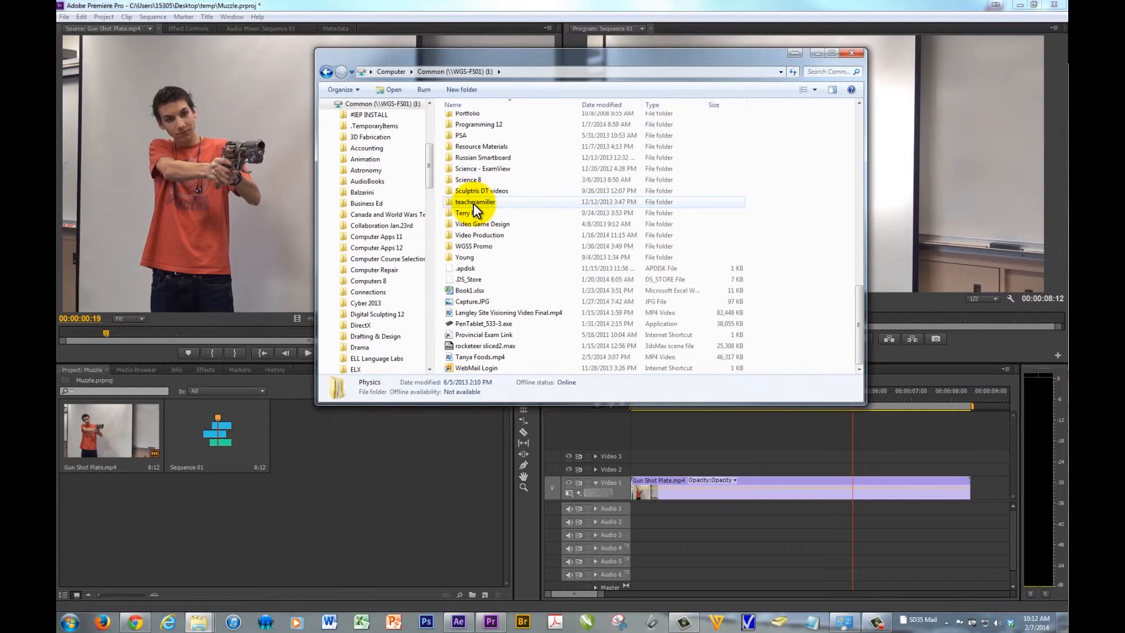
double_click(479, 259)
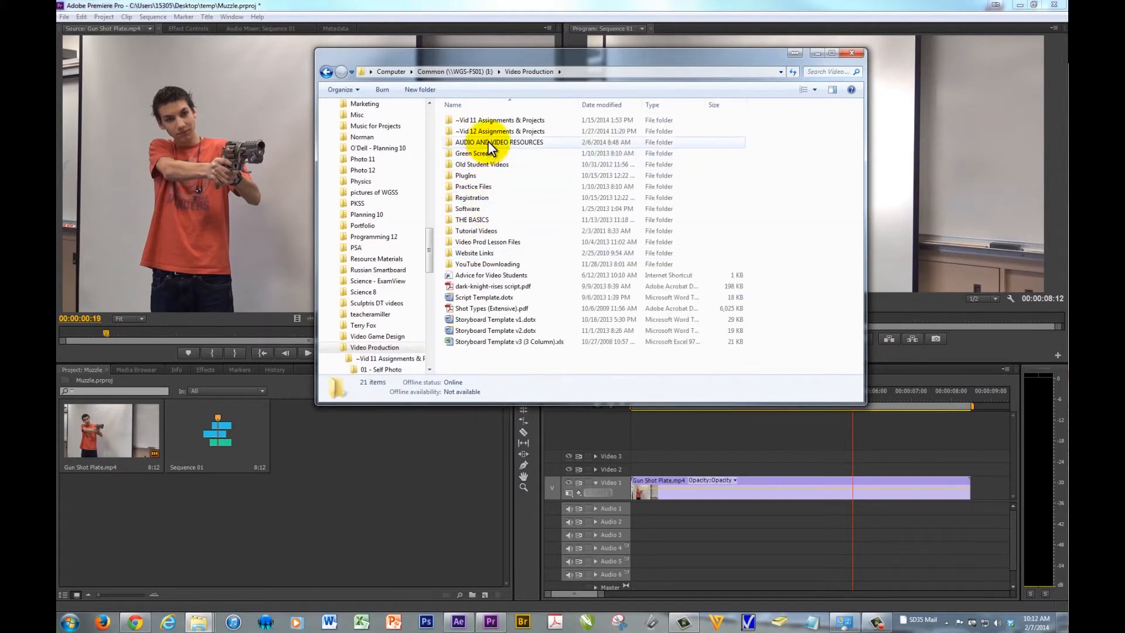
double_click(487, 141)
double_click(477, 130)
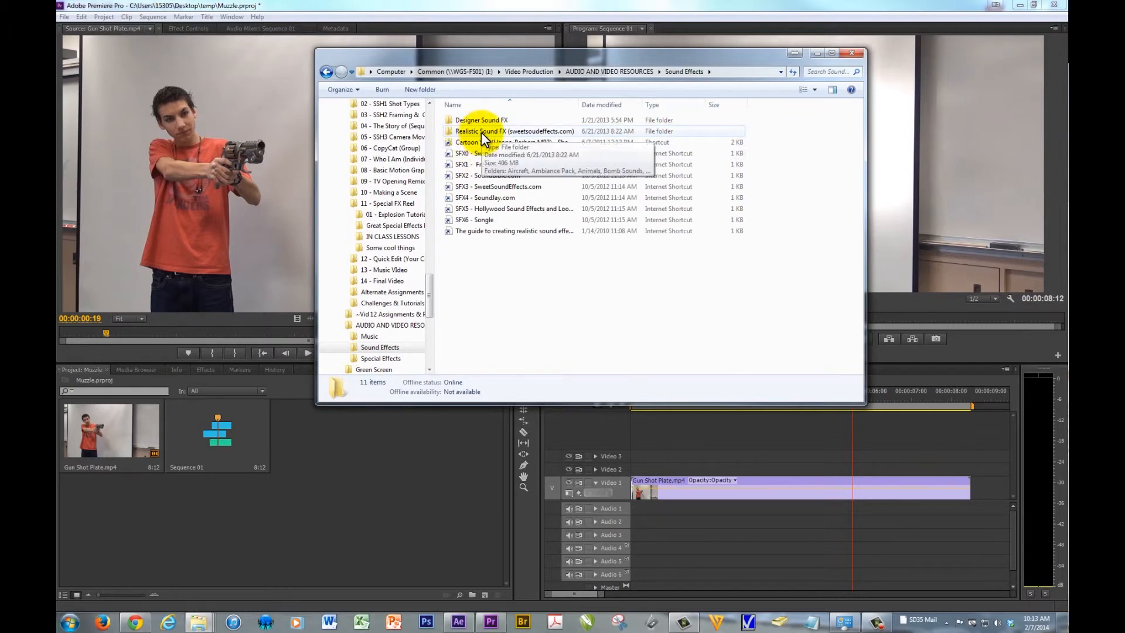
double_click(482, 132)
- Open the Gun Pack 2 folder and look through its gunshot sound files
scroll(508, 243, down, 2)
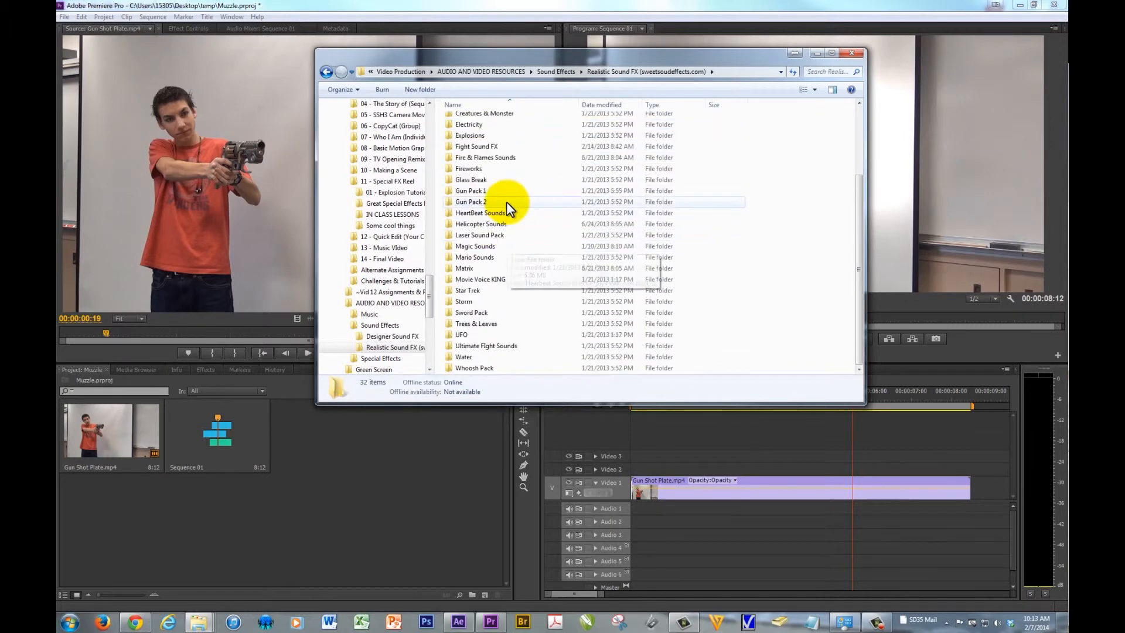
scroll(510, 210, up, 1)
double_click(477, 263)
scroll(509, 225, down, 15)
scroll(509, 225, down, 10)
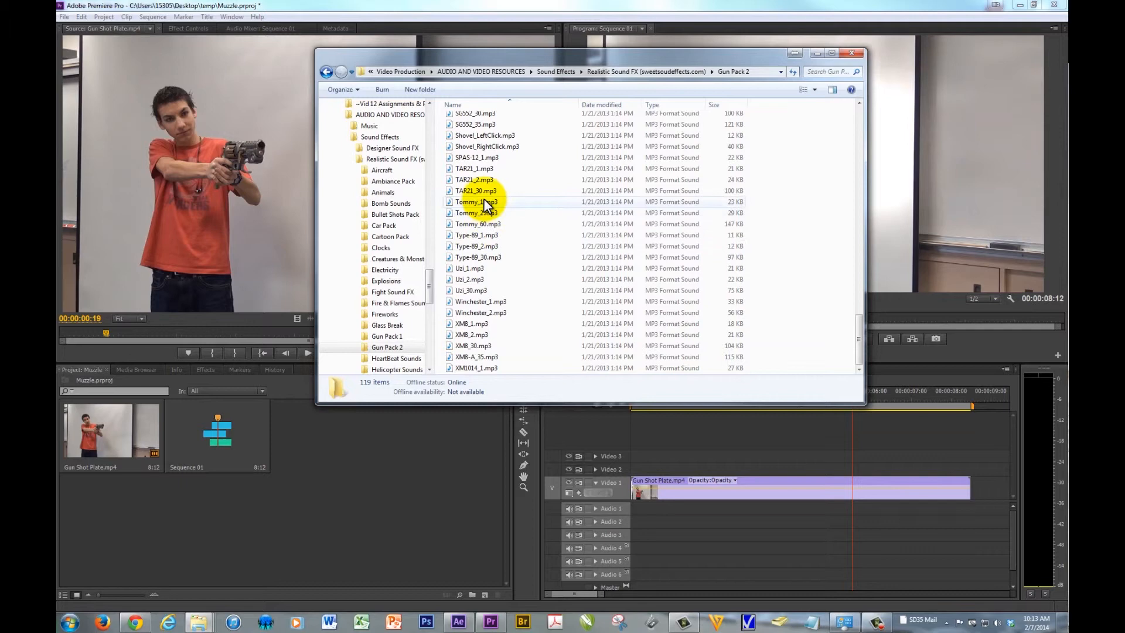
scroll(483, 171, up, 2)
- Listen to SG552_1.mp3 in the media player and close the player
click(477, 149)
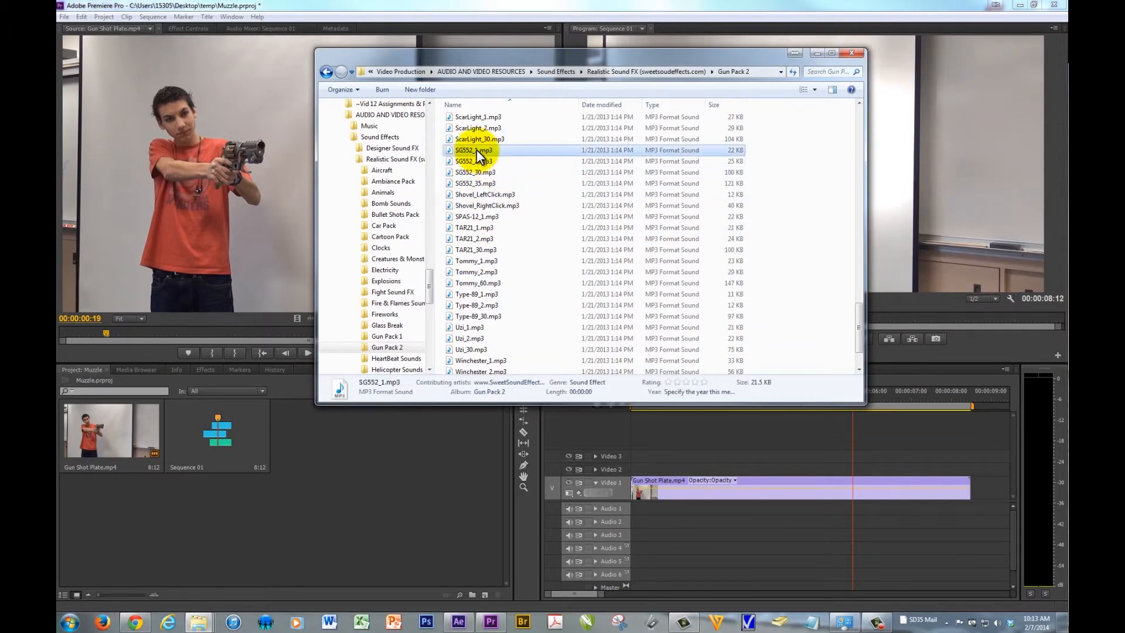
double_click(476, 149)
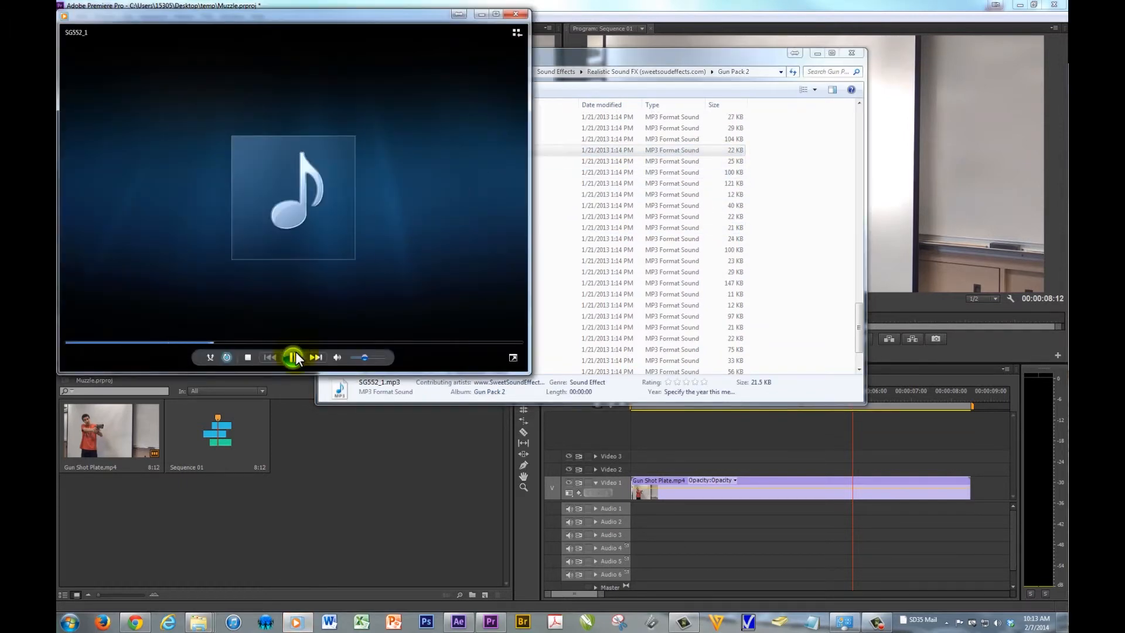
click(226, 361)
click(291, 359)
click(518, 16)
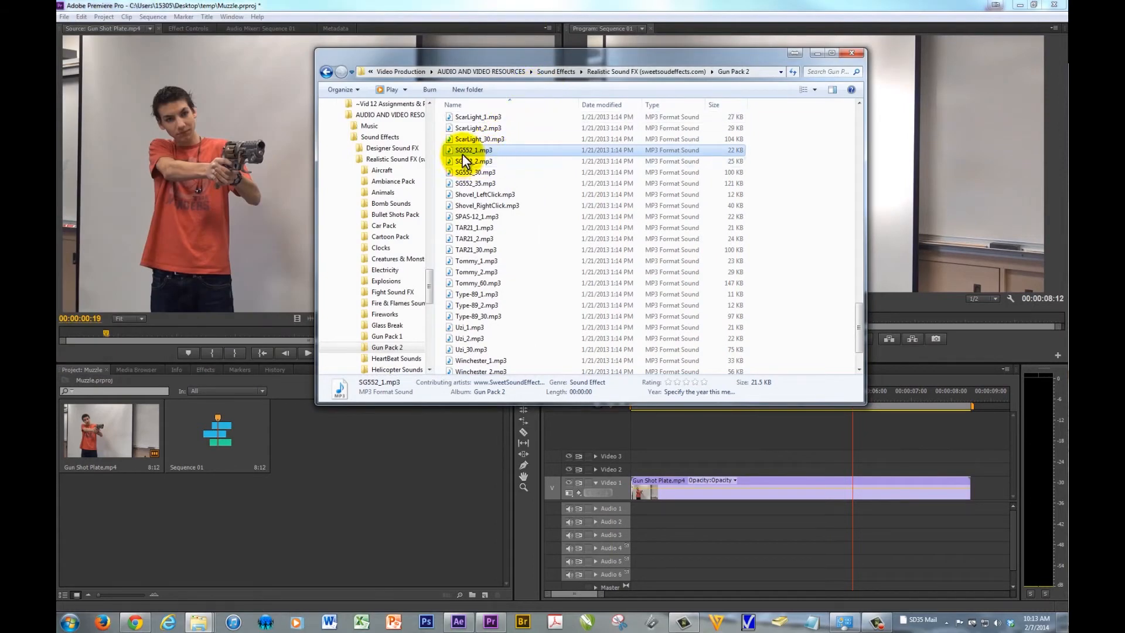
- Import SG552_1.mp3 into the Premiere Pro project and open it in the source monitor to listen to it
drag(525, 59, 754, 45)
drag(690, 135, 329, 493)
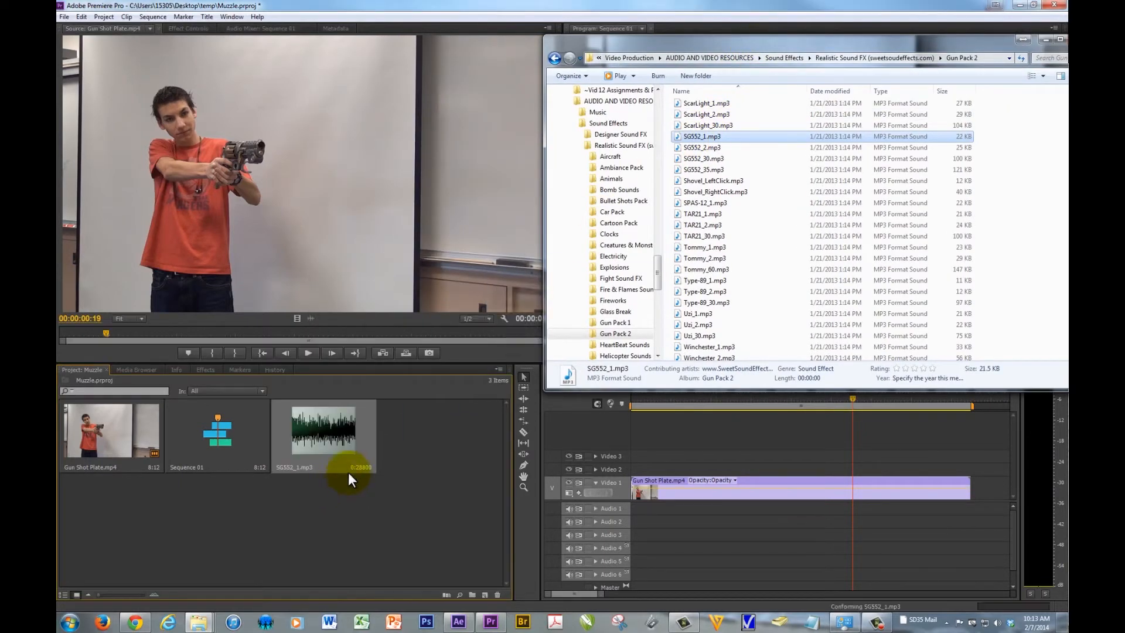
double_click(320, 437)
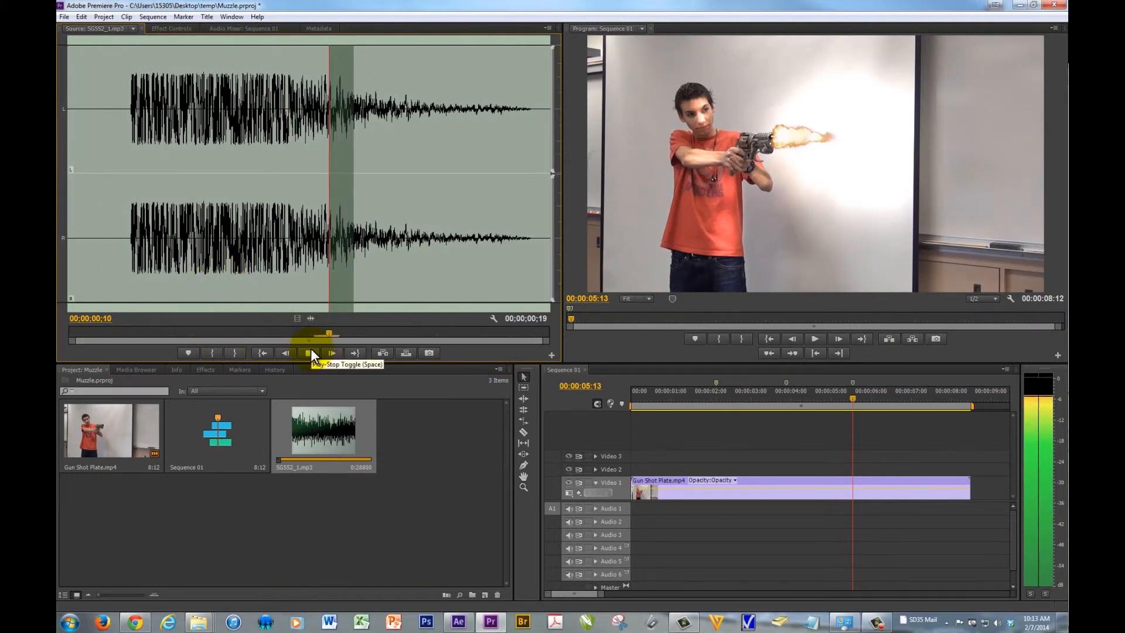
- Set the In point of SG552_1.mp3 at 00;00;00;02, just before the gunshot, and scrub to the end of the sound
mouse_move(82, 333)
mouse_down()
mouse_move(106, 330)
mouse_move(68, 326)
mouse_move(104, 329)
mouse_up()
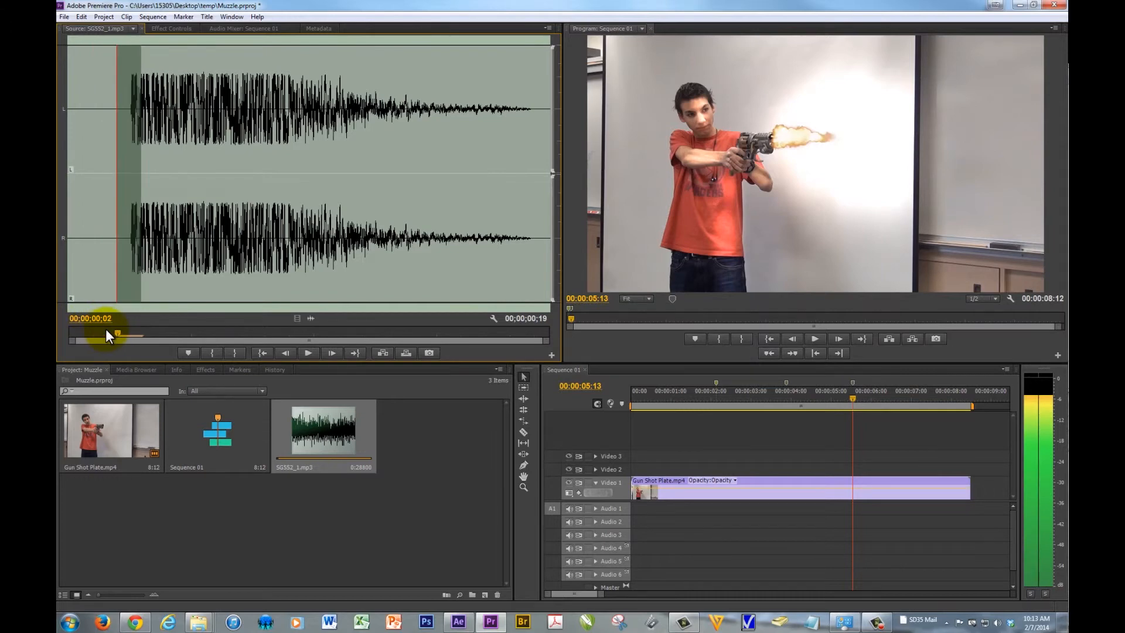
key(i)
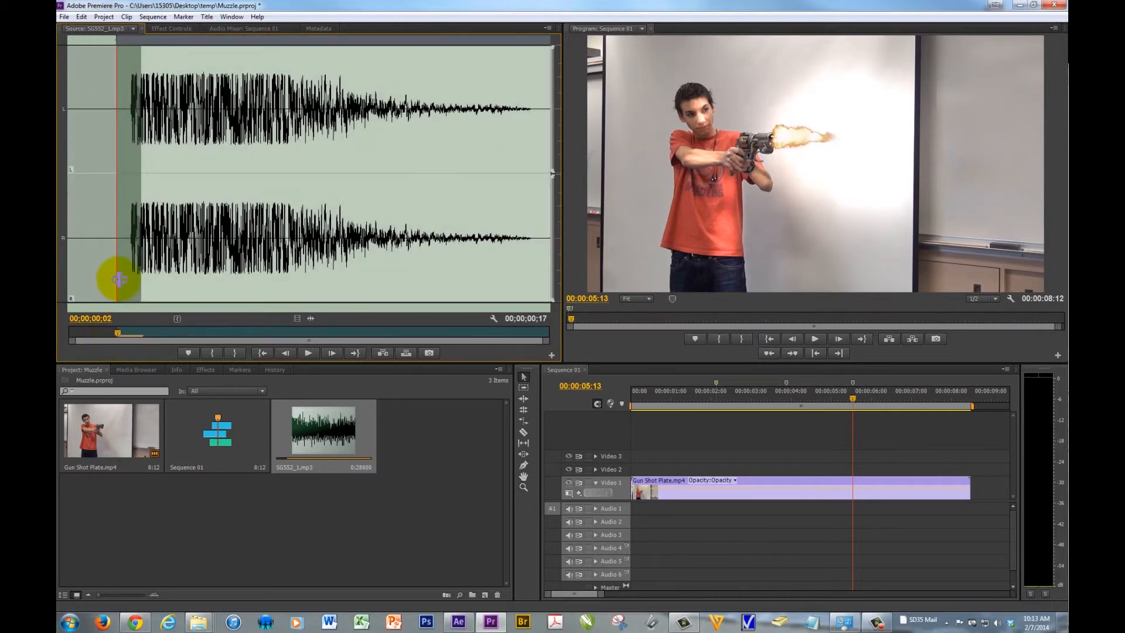
drag(117, 333, 549, 332)
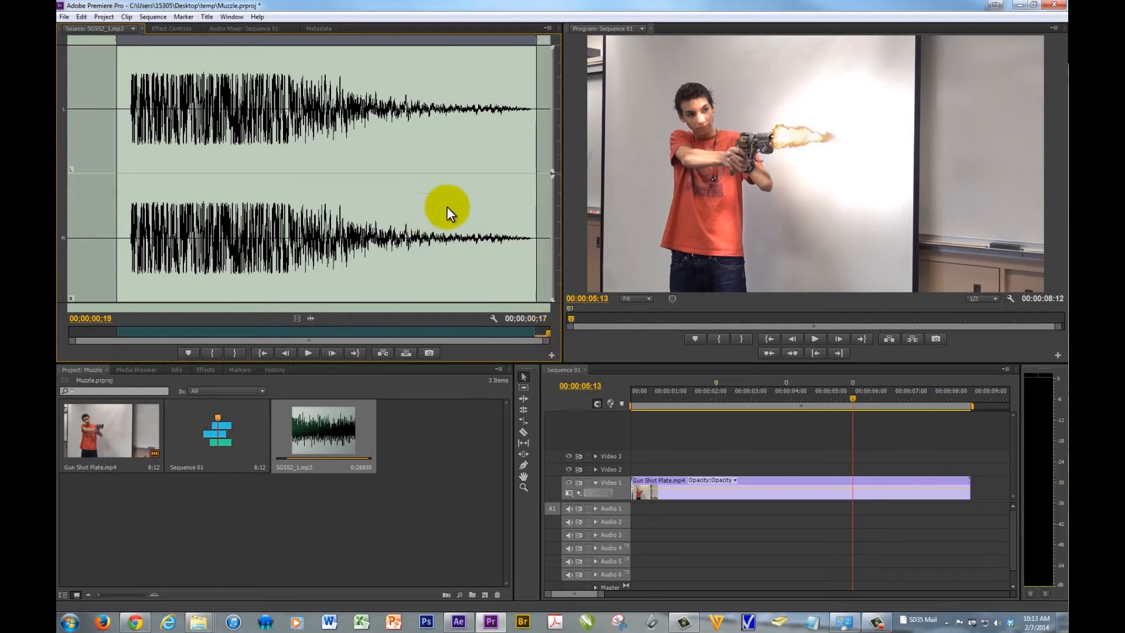
- Place the trimmed SG552_1.mp3 audio on Audio 1 at each of the three gunshot markers
drag(311, 317, 723, 508)
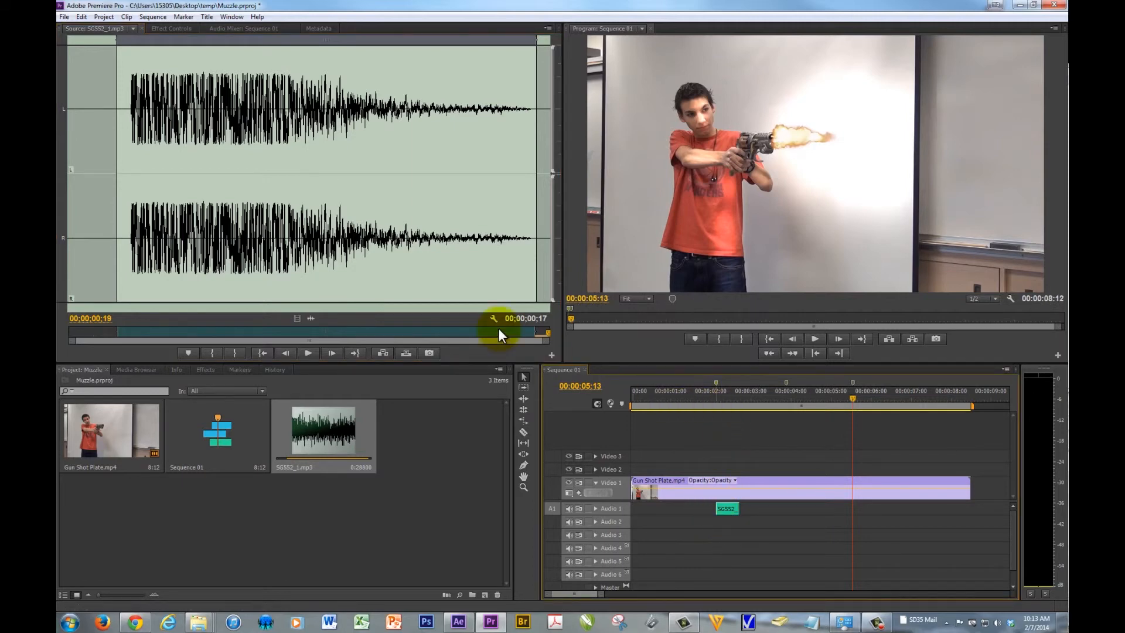
drag(311, 318, 798, 508)
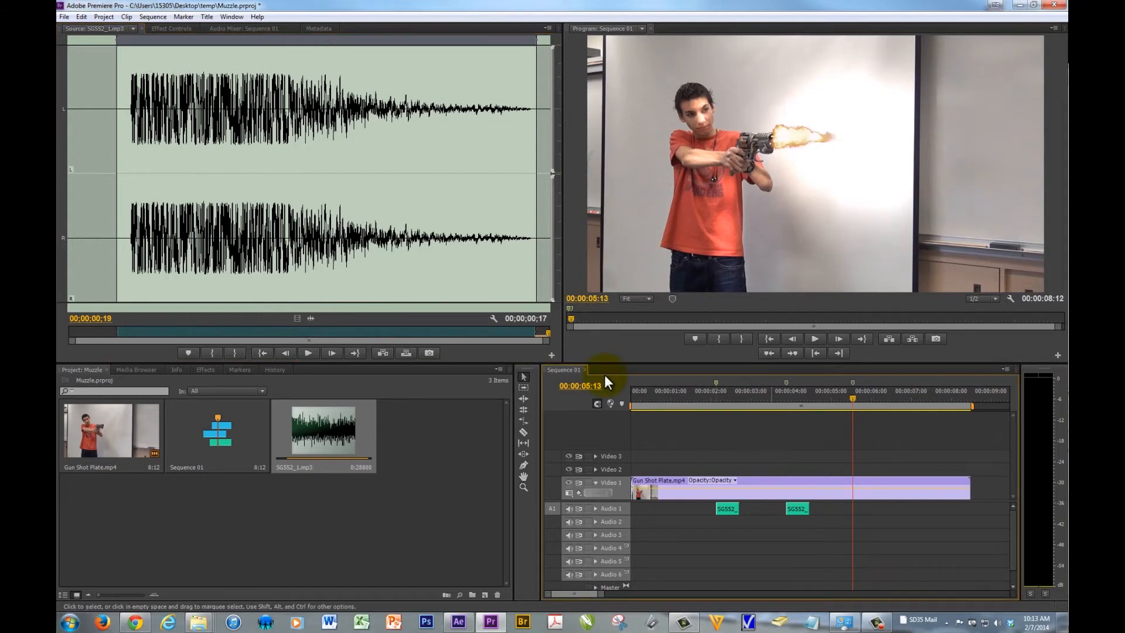
click(385, 229)
drag(317, 317, 862, 510)
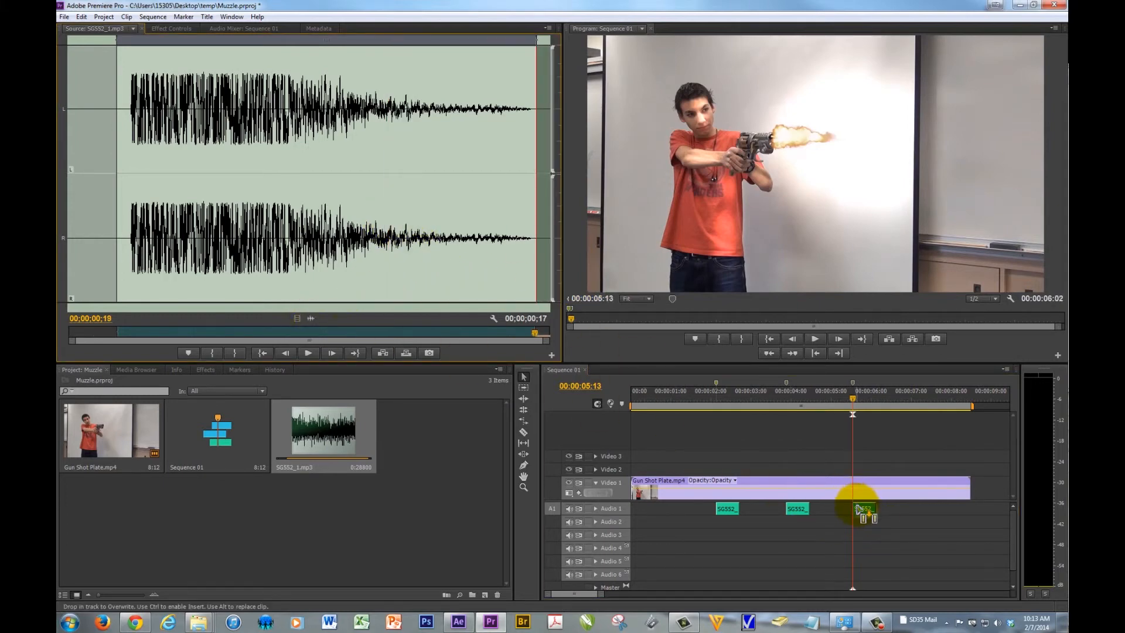
- Play Sequence 01 from the start to check the gunshot sounds against the muzzle flashes
drag(854, 395, 565, 419)
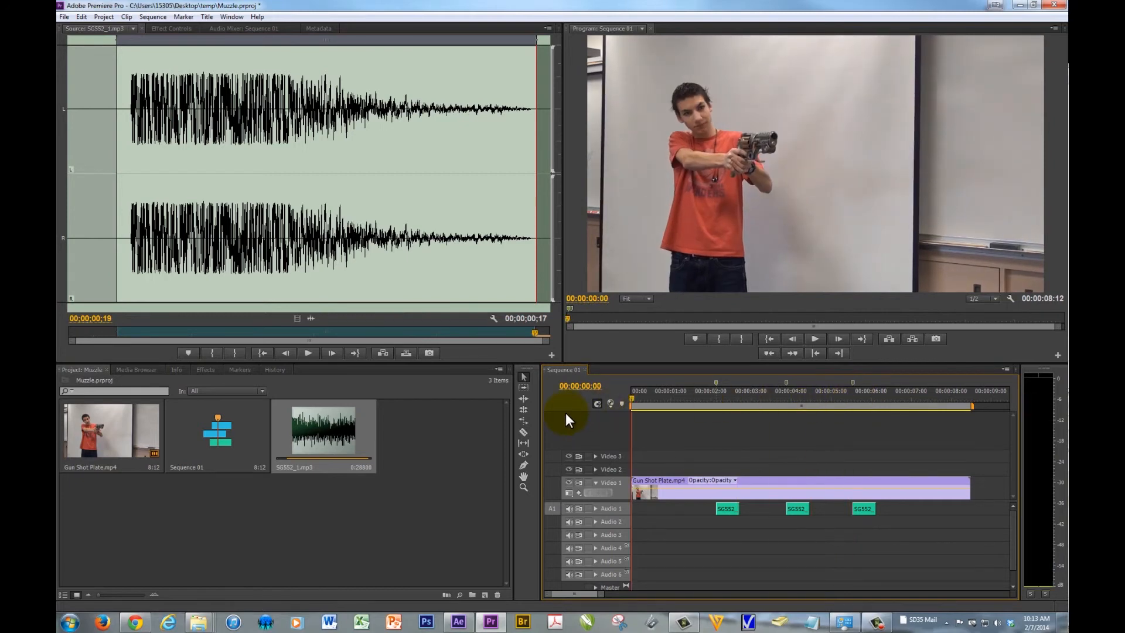
key(space)
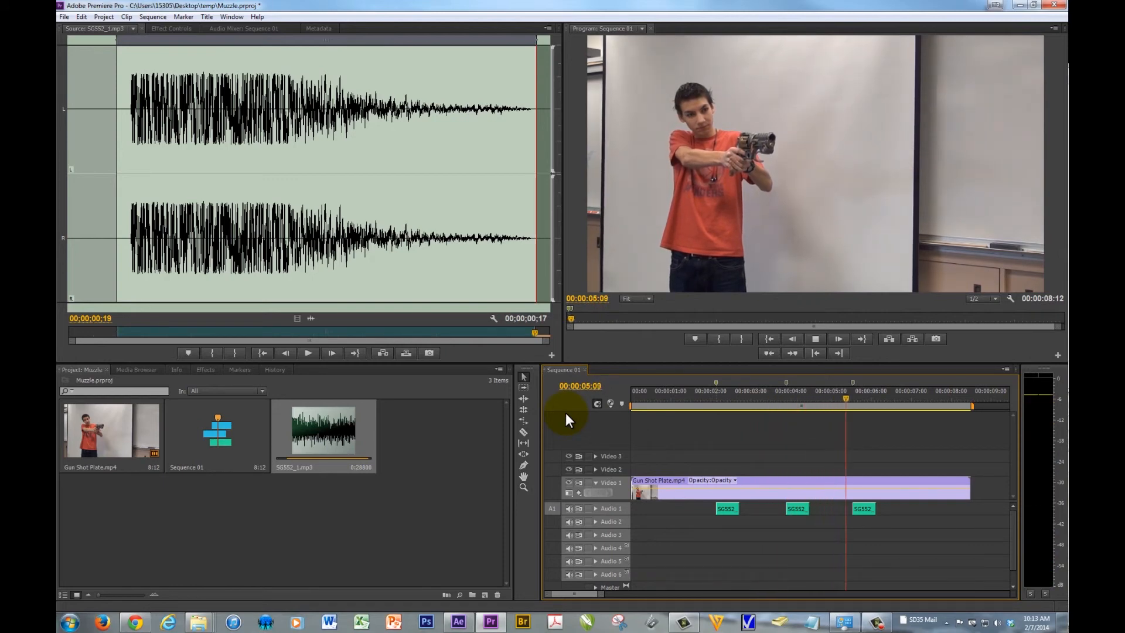
key(space)
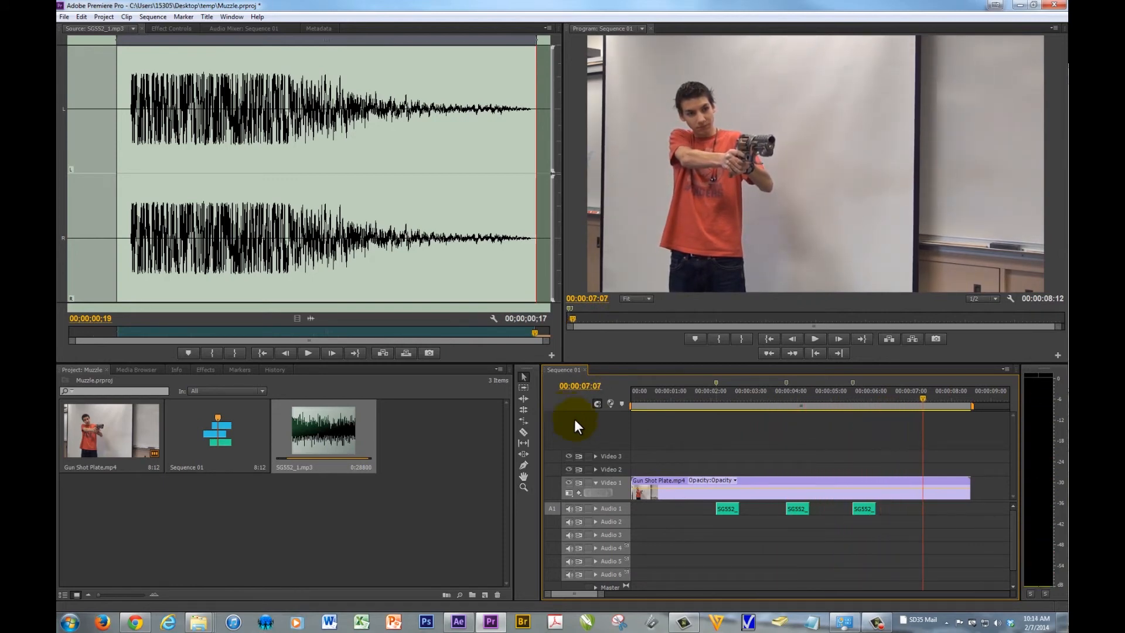